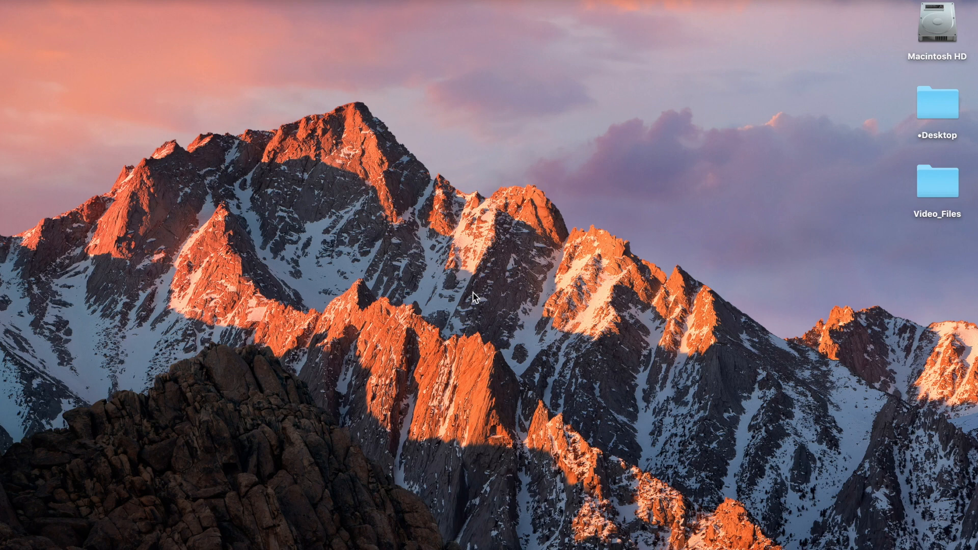
Browse the Video_Files folder's 1Template and 2Swatches subfolders to review the business card template and swatch file.
double_click(935, 184)
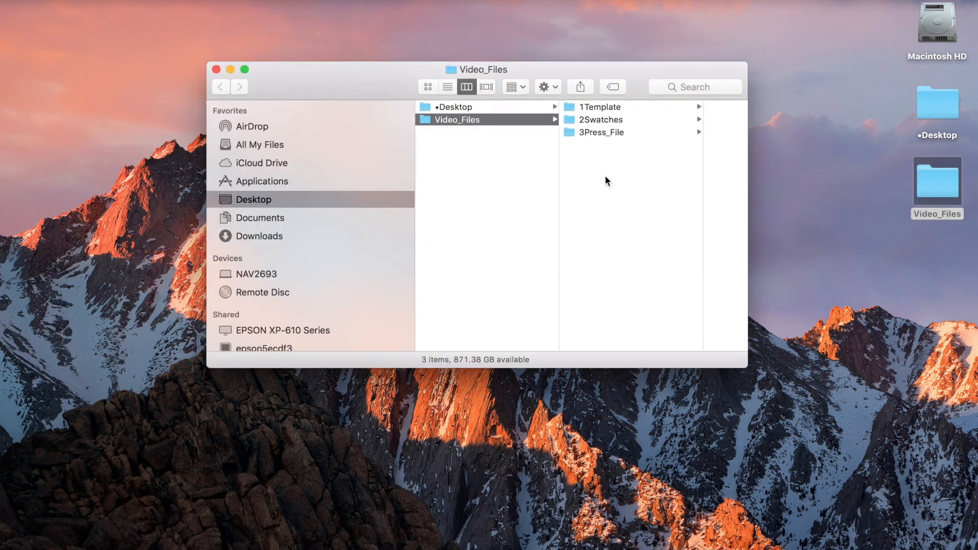
left_click(609, 107)
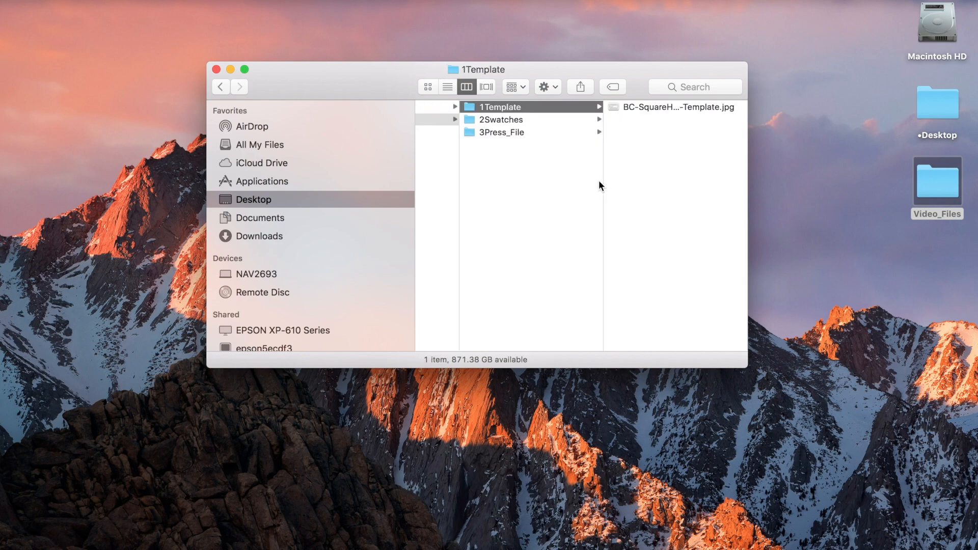
left_click(659, 106)
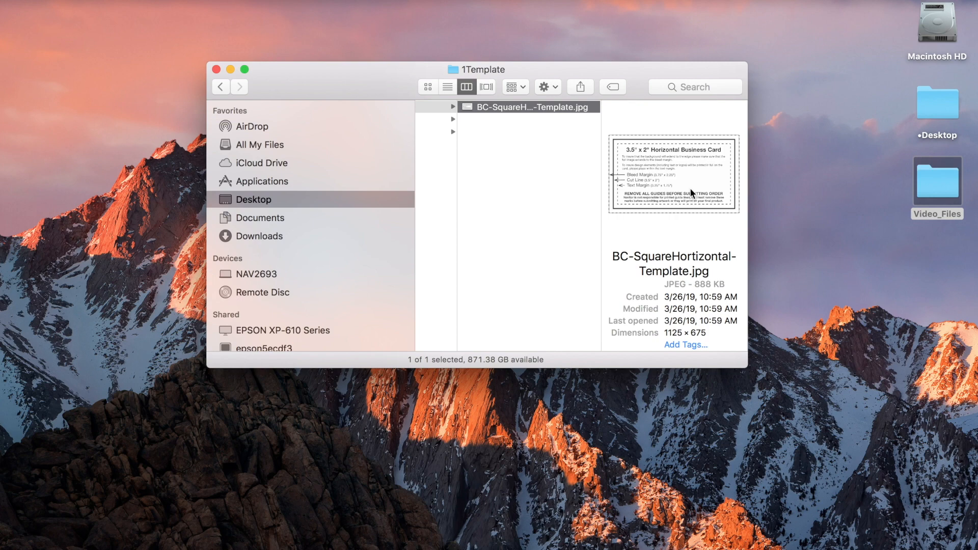
scroll(690, 188, "left", 5)
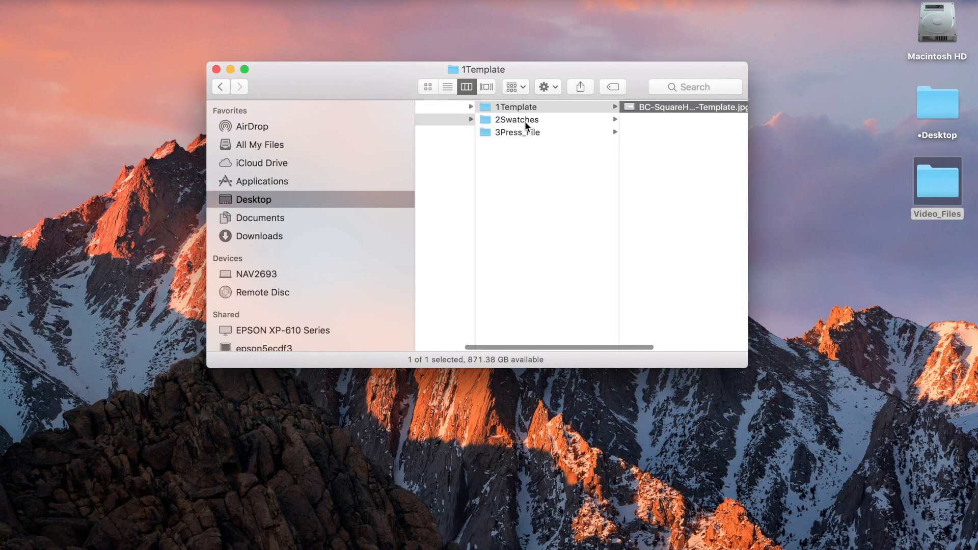
left_click(524, 120)
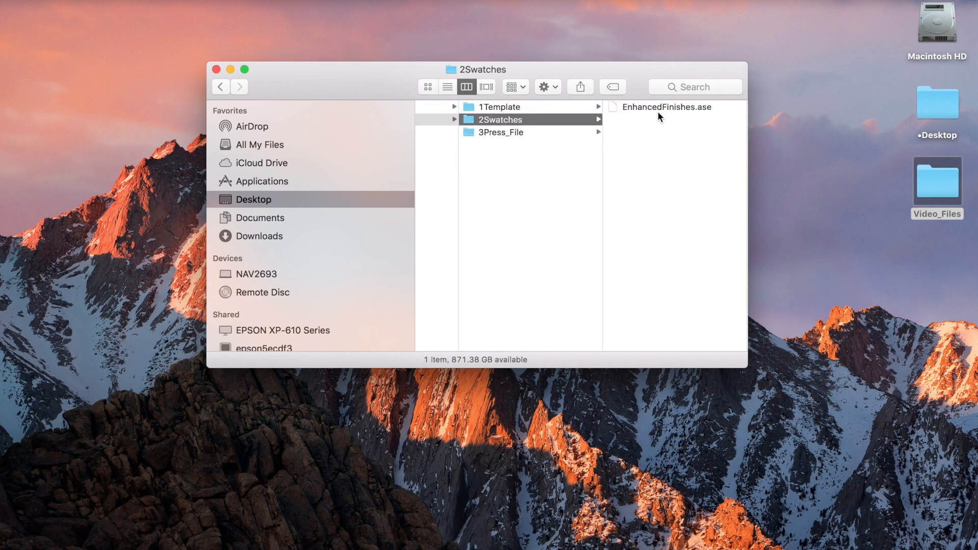
left_click(658, 109)
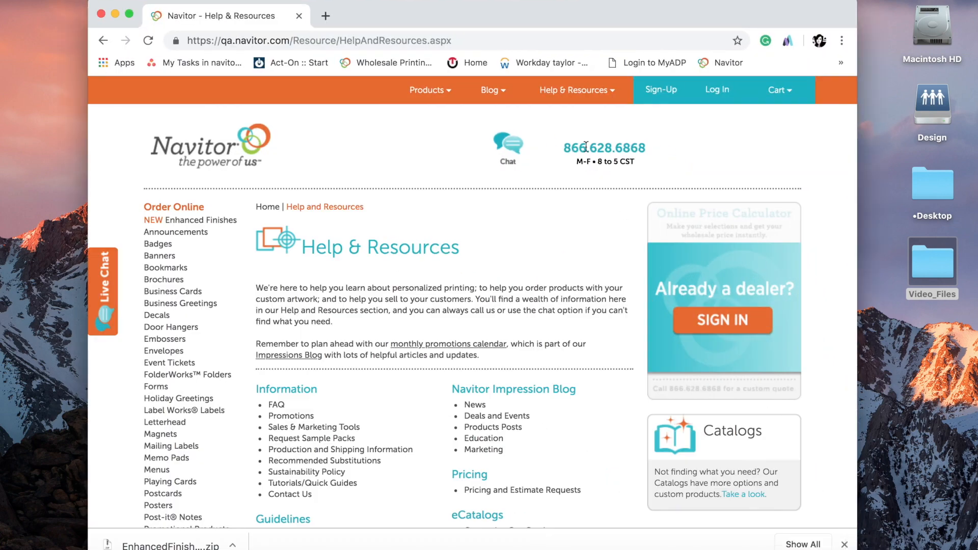
Download the Enhanced Finishes Library File from the Enhanced Finishes guidelines page of the Navitor help site.
scroll(365, 226, "down", 3)
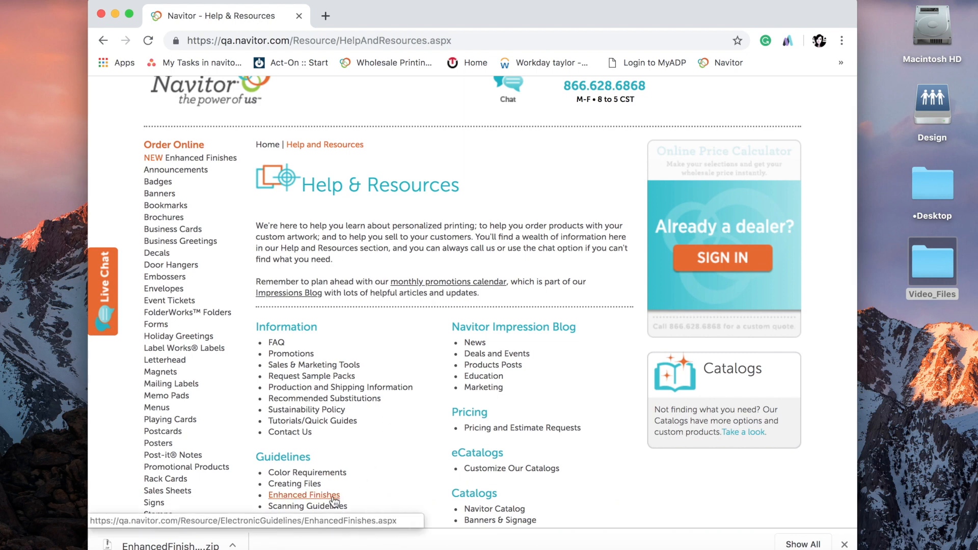
left_click(335, 502)
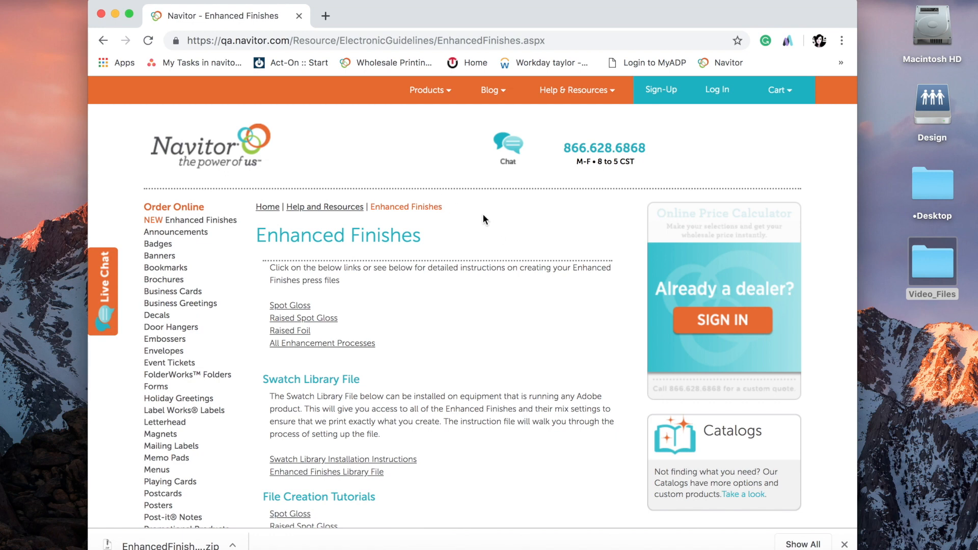
scroll(466, 304, "down", 2)
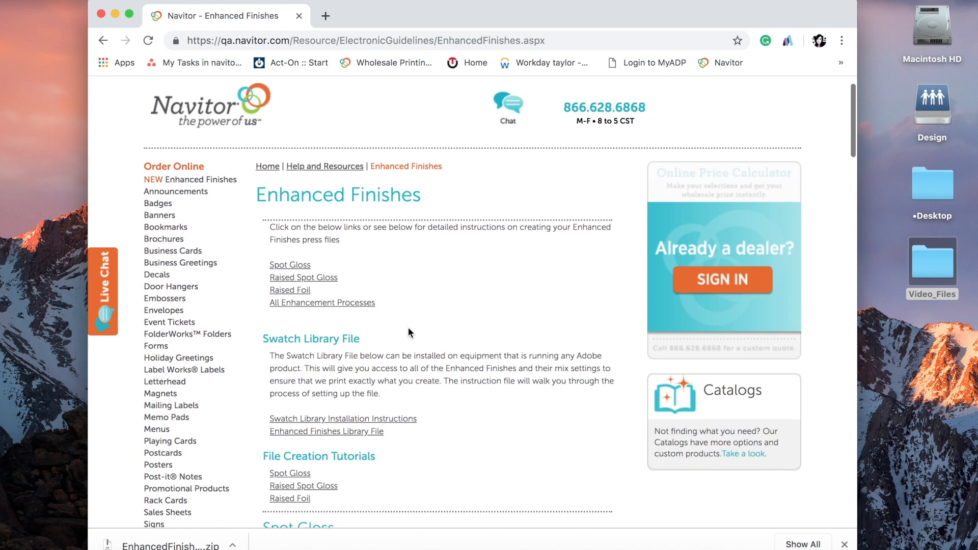
scroll(433, 330, "down", 2)
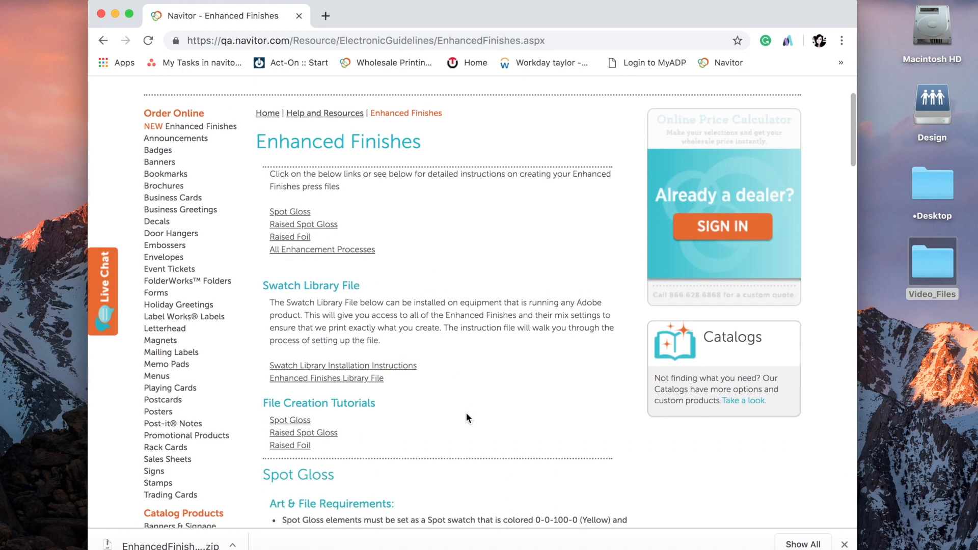
left_click(314, 387)
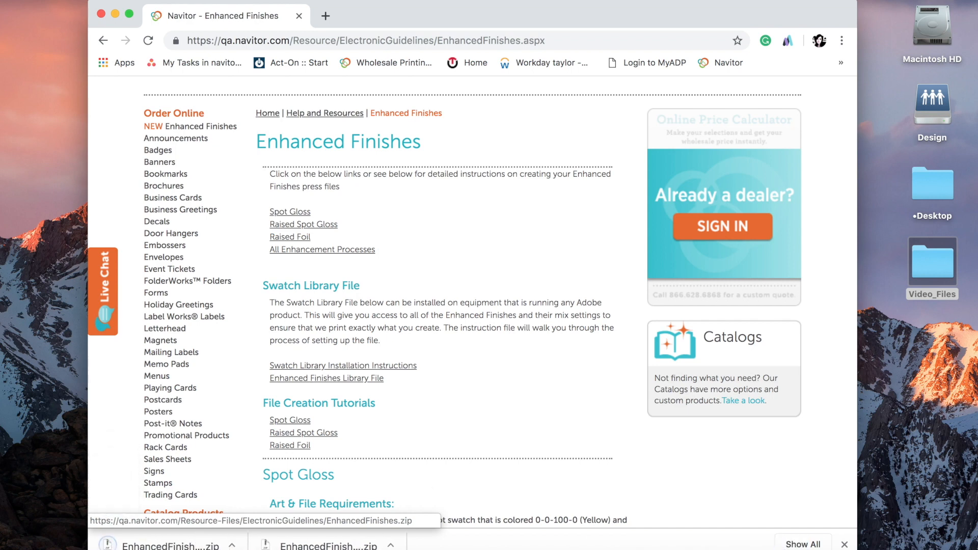
left_click(791, 548)
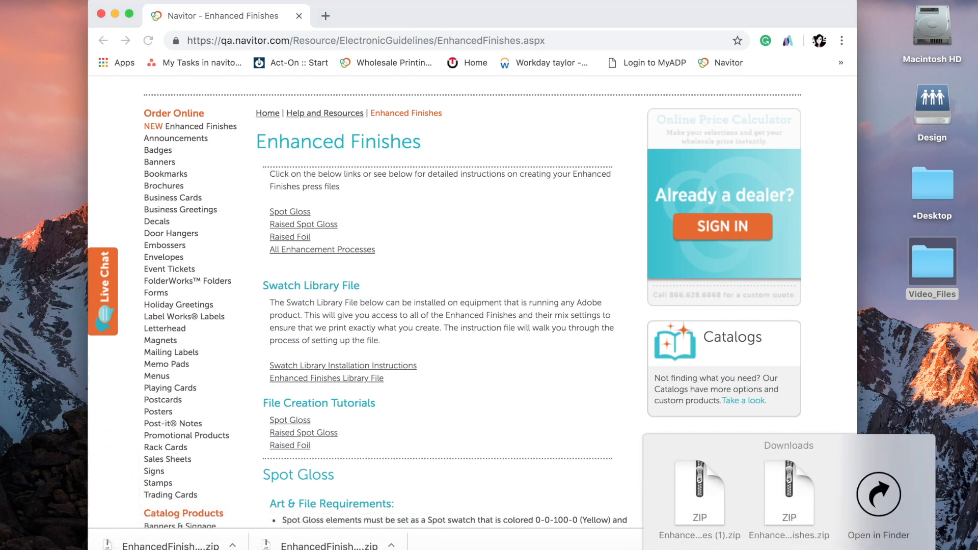
left_click(555, 387)
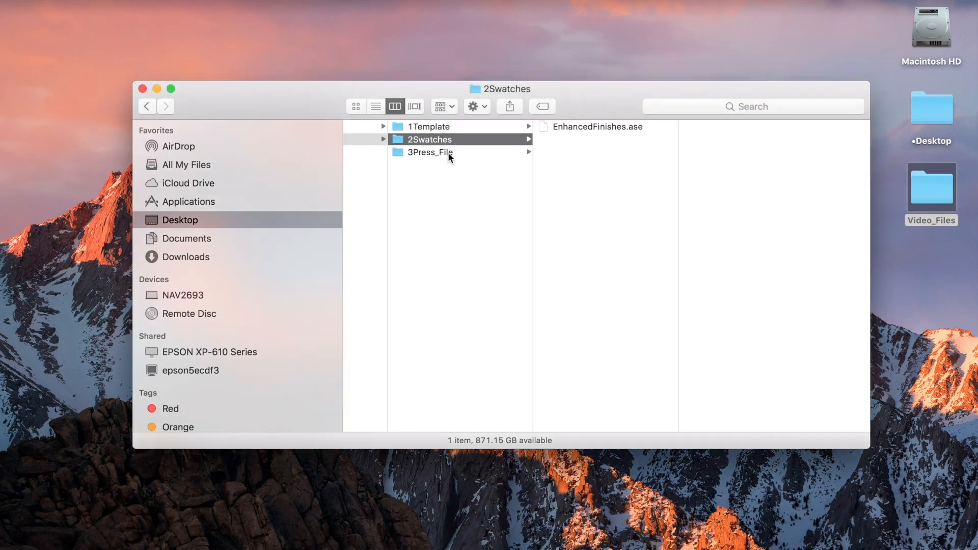
Open BC_FC_EnhancedFinishes_CaliesoBay_PRESS.indd from the 3Press_File folder.
left_click(447, 152)
left_click_drag(677, 141, 798, 148)
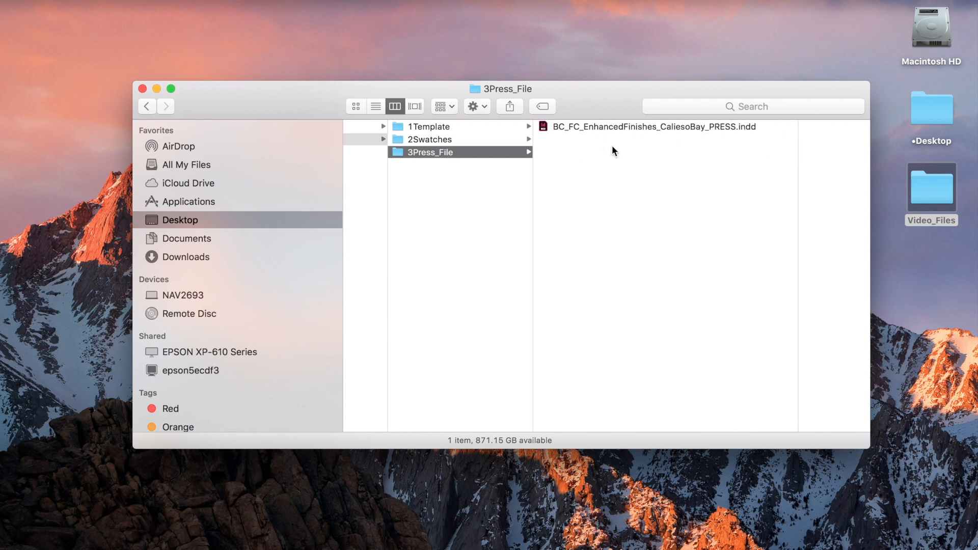
double_click(619, 126)
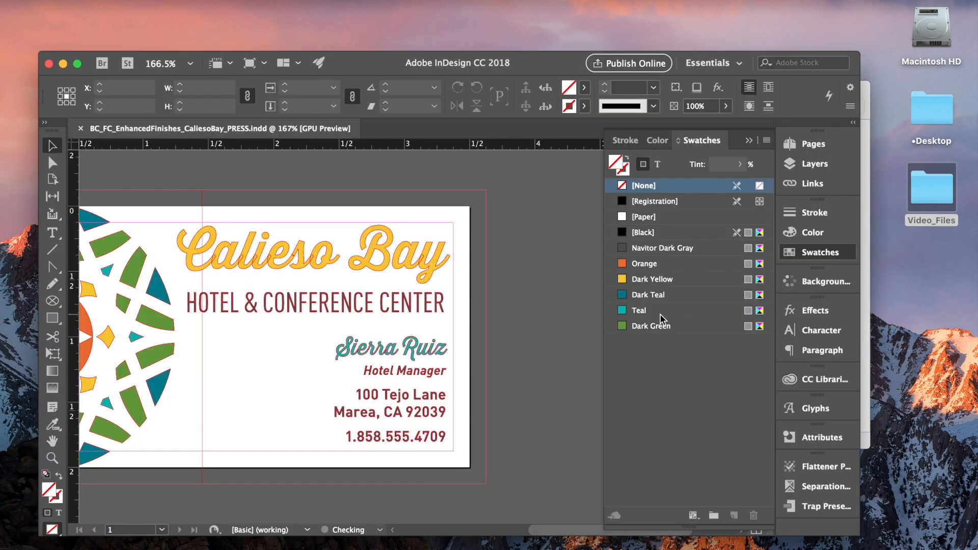
scroll(530, 221, "left", 5)
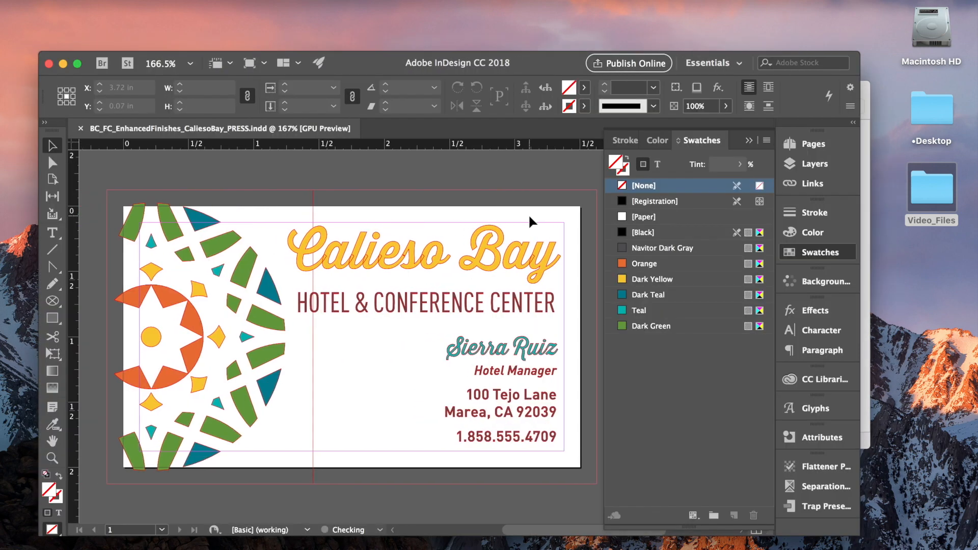
Show the Layers panel and toggle the Artwork and Templates layers' visibility to compare the template guides with the artwork.
scroll(555, 190, "left", 1)
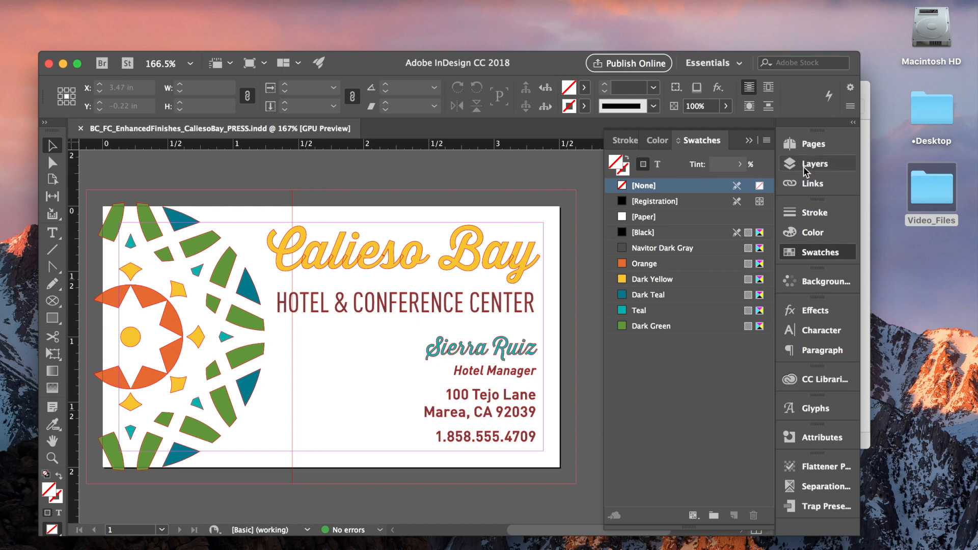
left_click(749, 140)
left_click(814, 164)
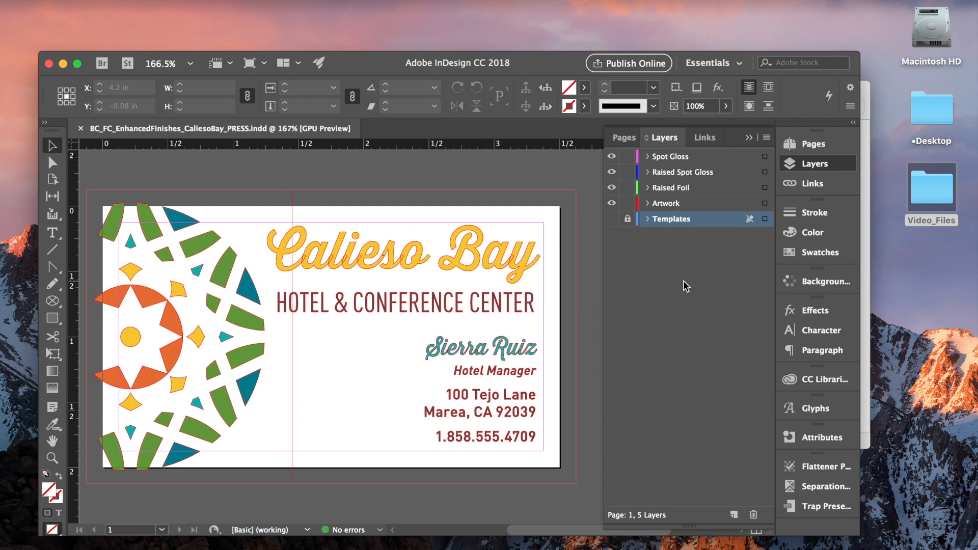
left_click(612, 203)
left_click(612, 219)
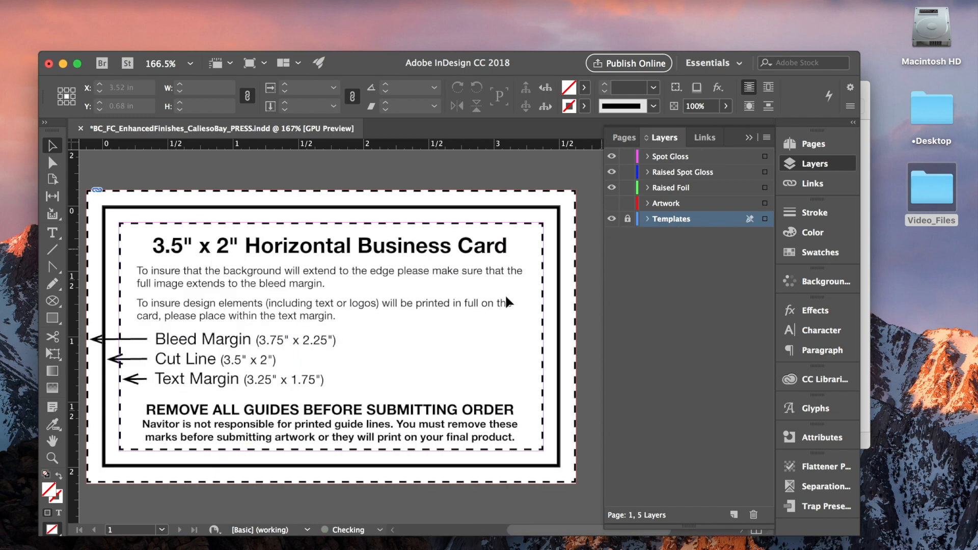
scroll(388, 185, "left", 2)
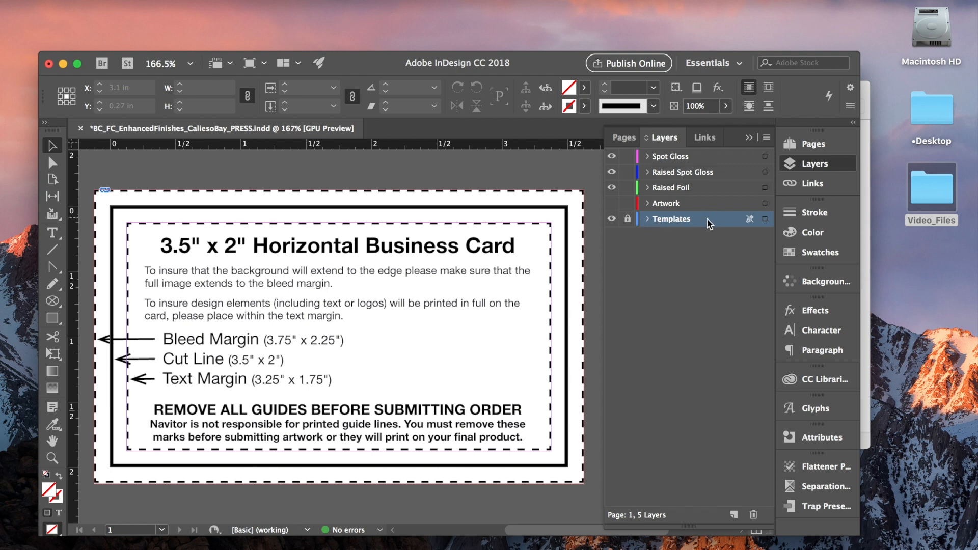
left_click(612, 219)
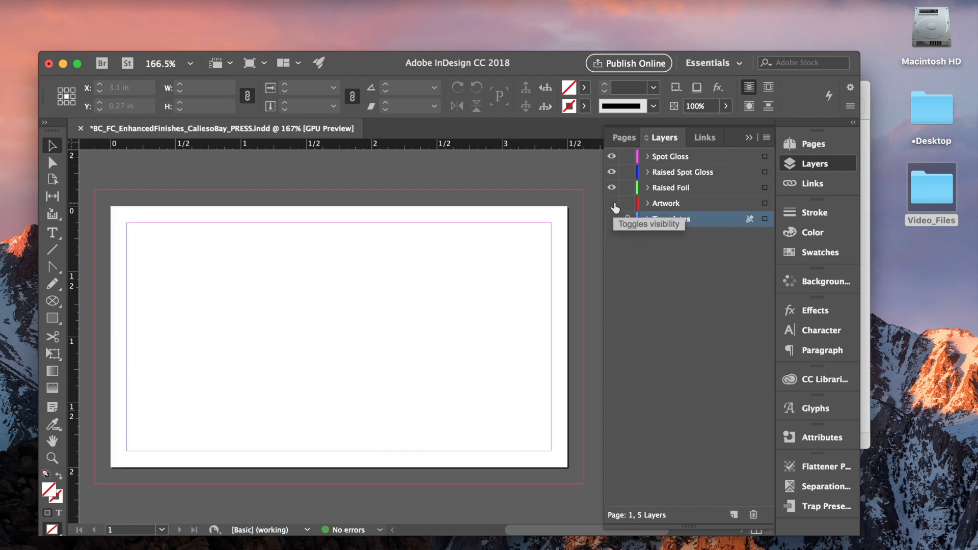
left_click(613, 204)
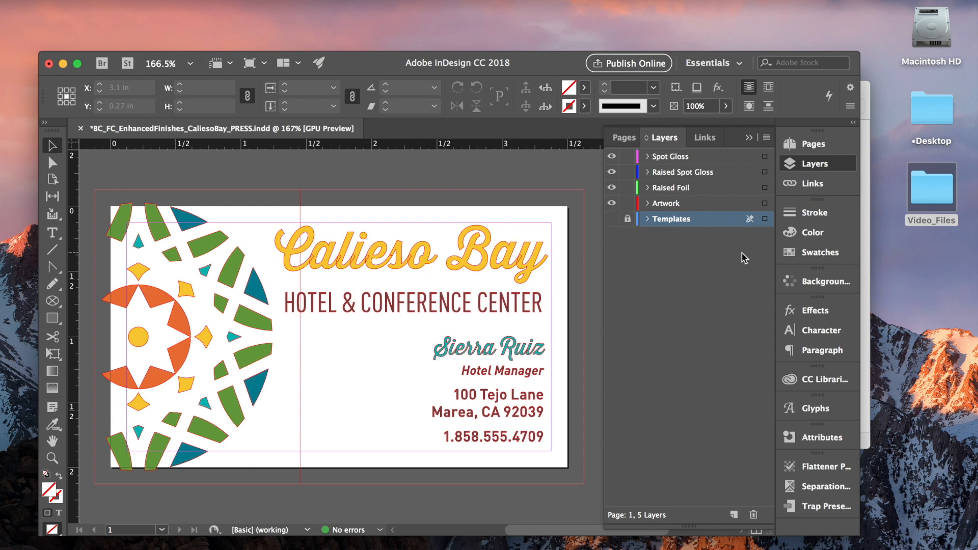
Open the Swatches panel and load the EnhancedFinishes.ase swatch library from Video_Files/2Swatches.
left_click(341, 1)
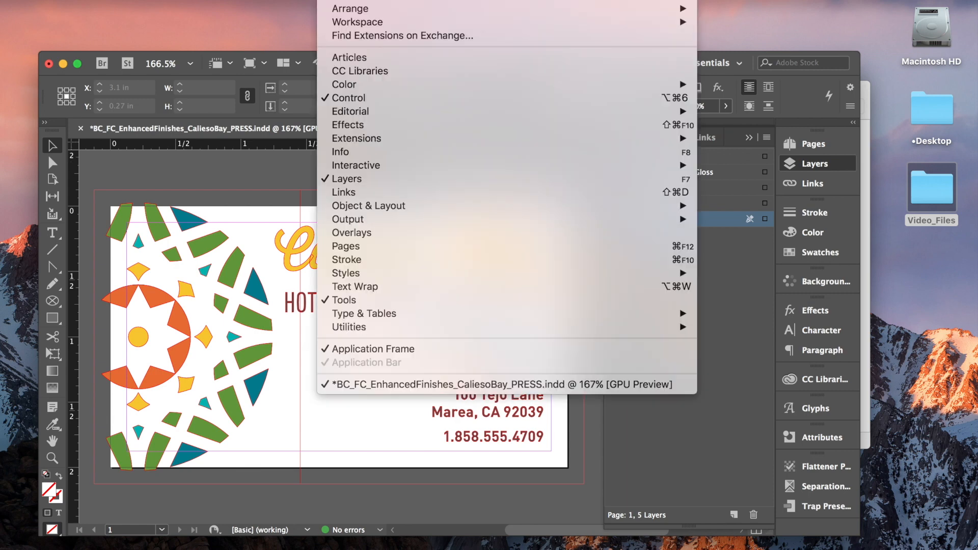
mouse_move(362, 86)
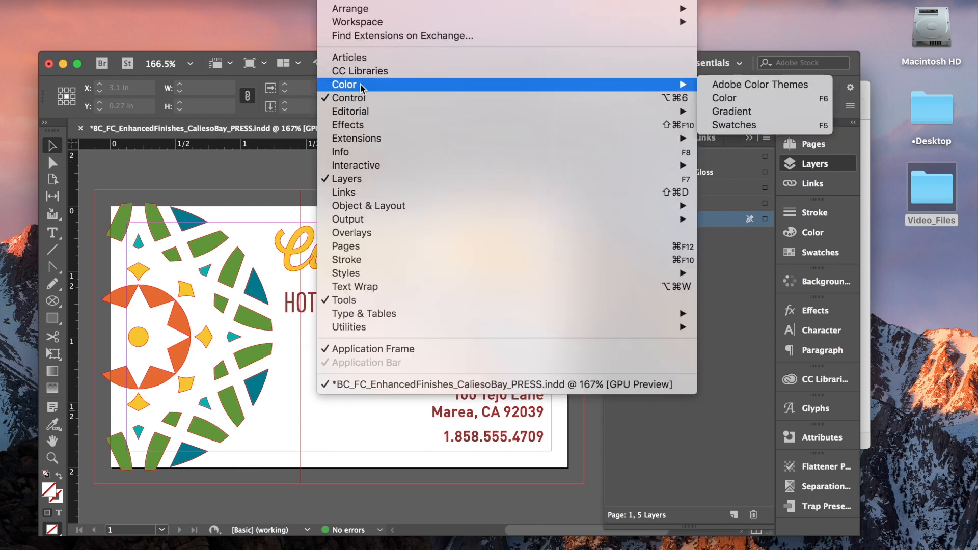
left_click(733, 126)
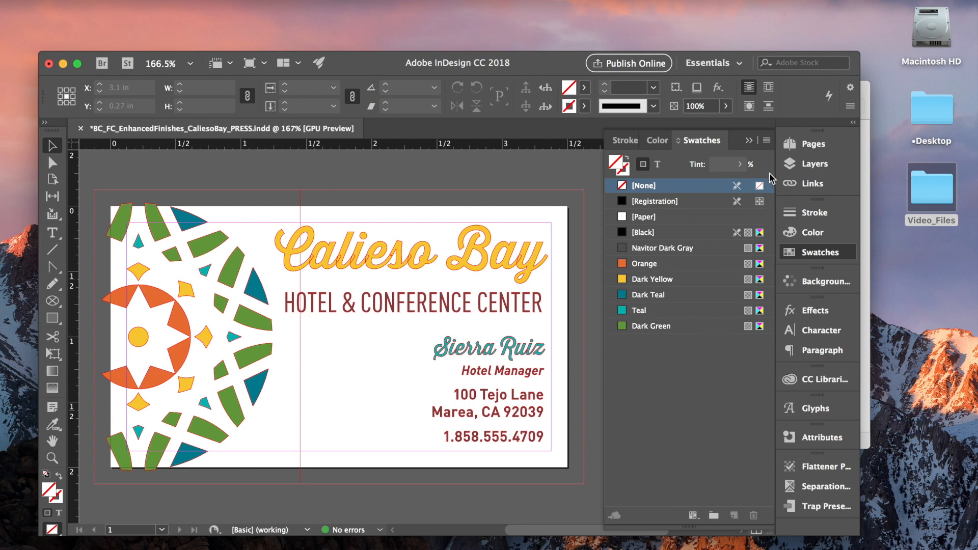
left_click(767, 142)
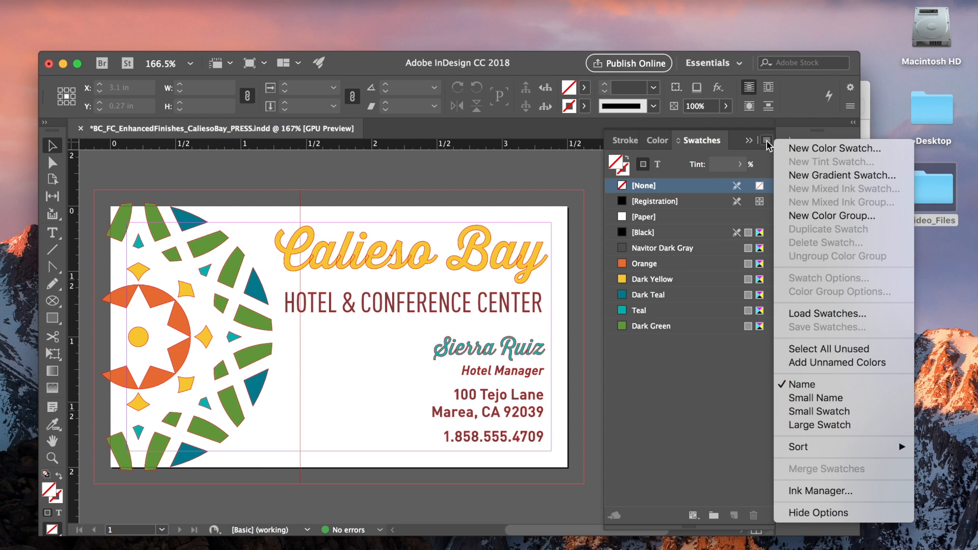
left_click(830, 314)
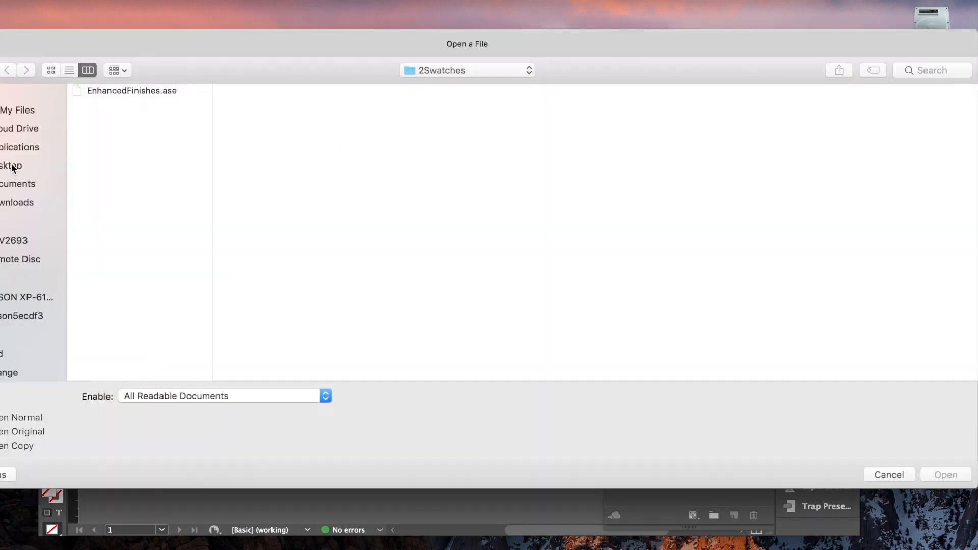
left_click(11, 166)
left_click(107, 103)
left_click(250, 103)
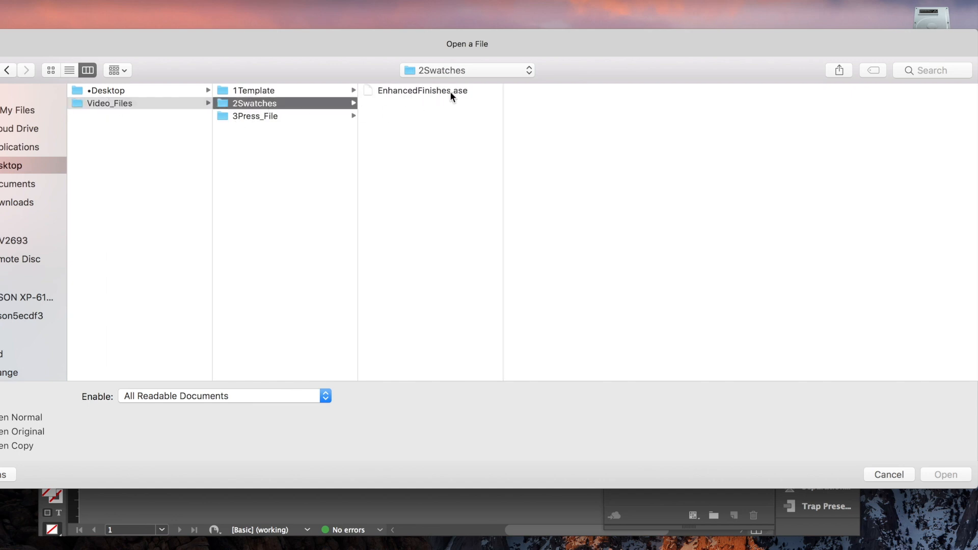
left_click(442, 91)
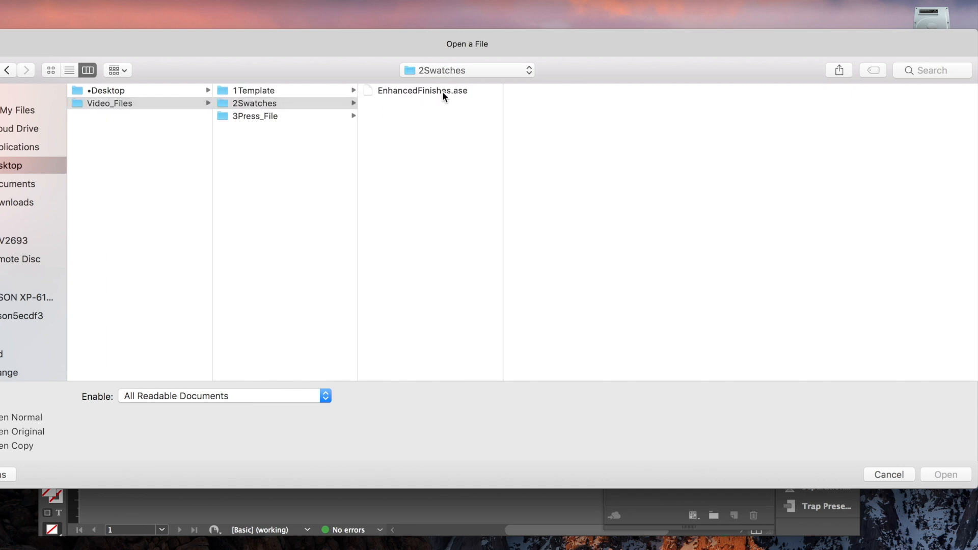
left_click(960, 475)
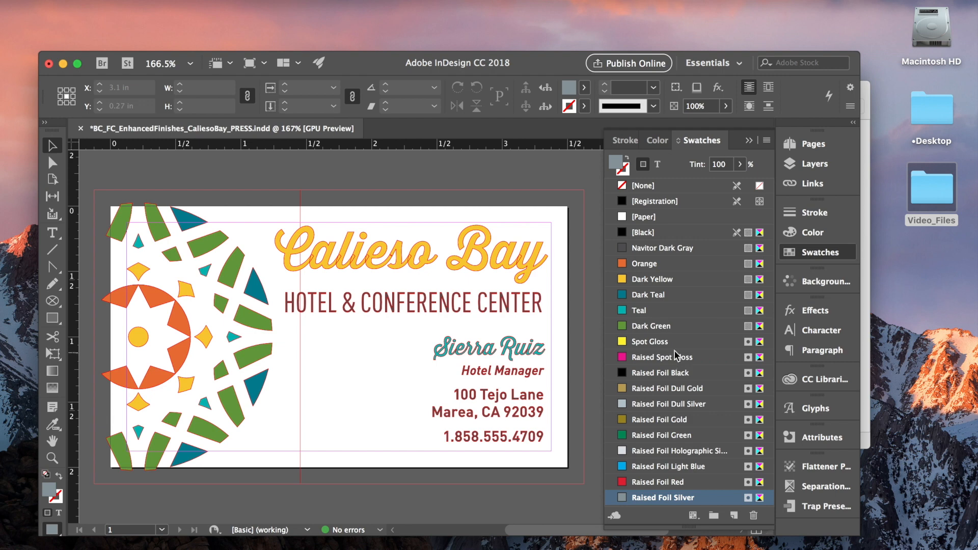
Collapse the Swatches panel, reopen the Layers panel and switch the document to Preview screen mode.
left_click(749, 141)
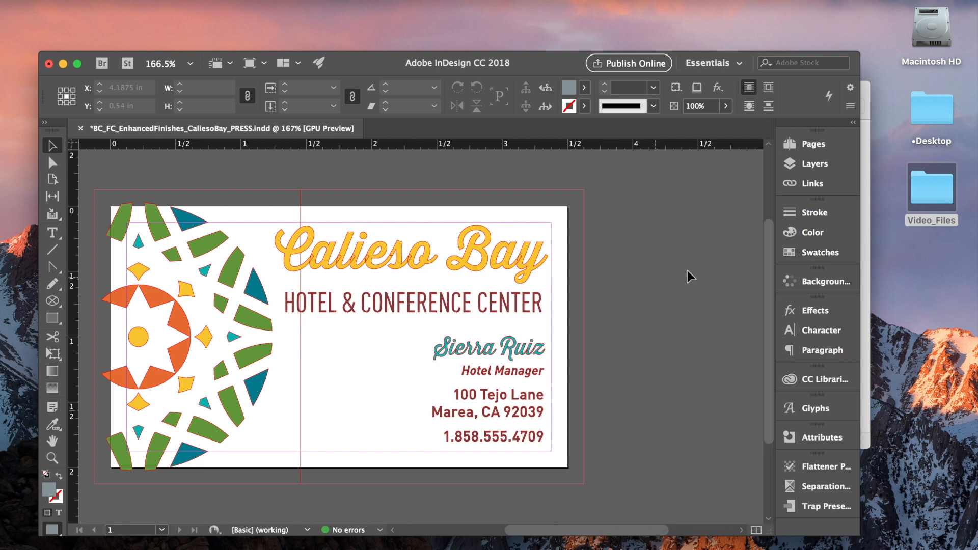
left_click(814, 164)
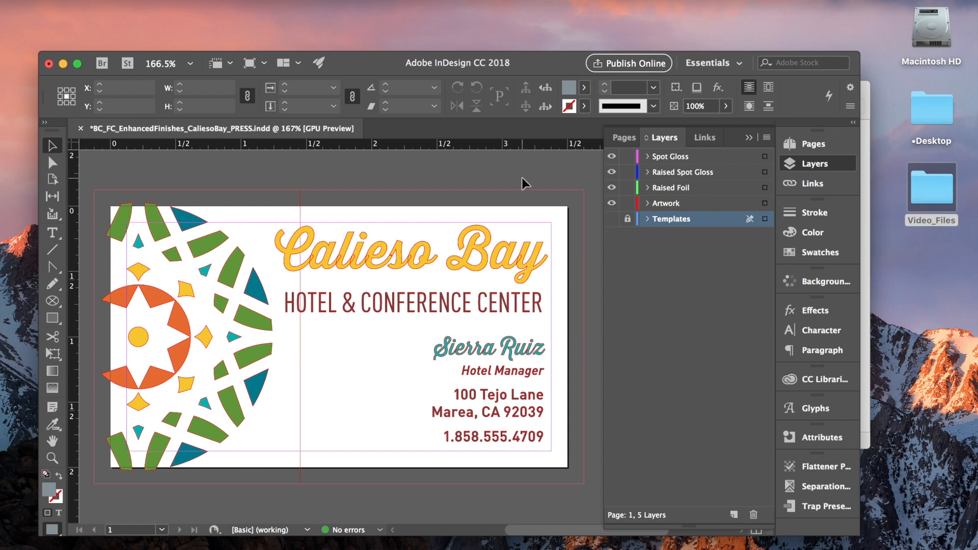
key("w")
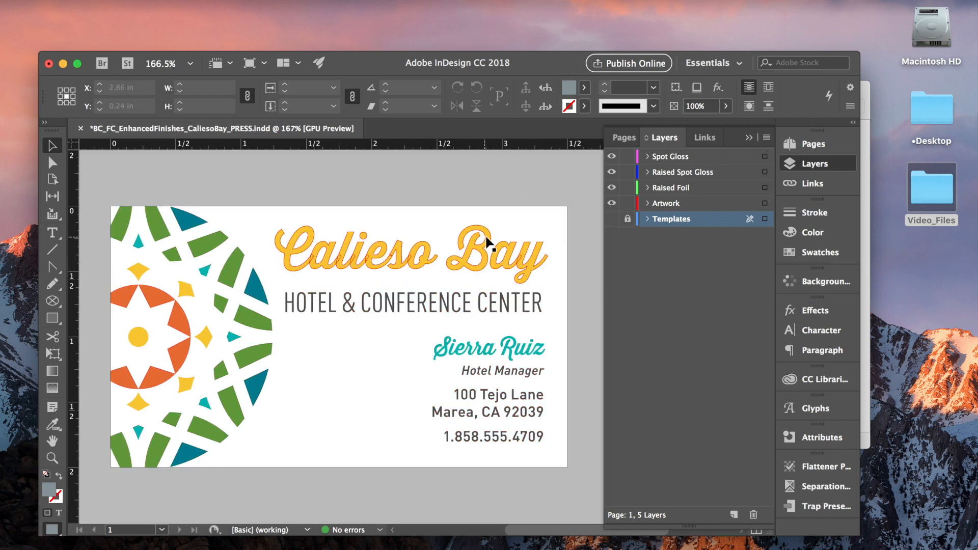
Select the Calieso Bay title and the yellow star graphics on the Artwork layer and copy them.
left_click(491, 240)
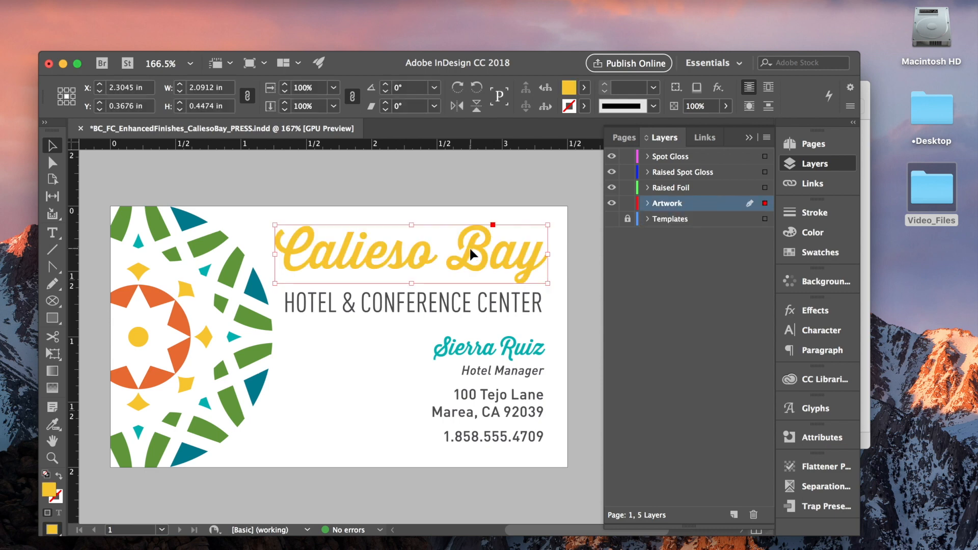
left_click(207, 342, "shift")
right_click(357, 259)
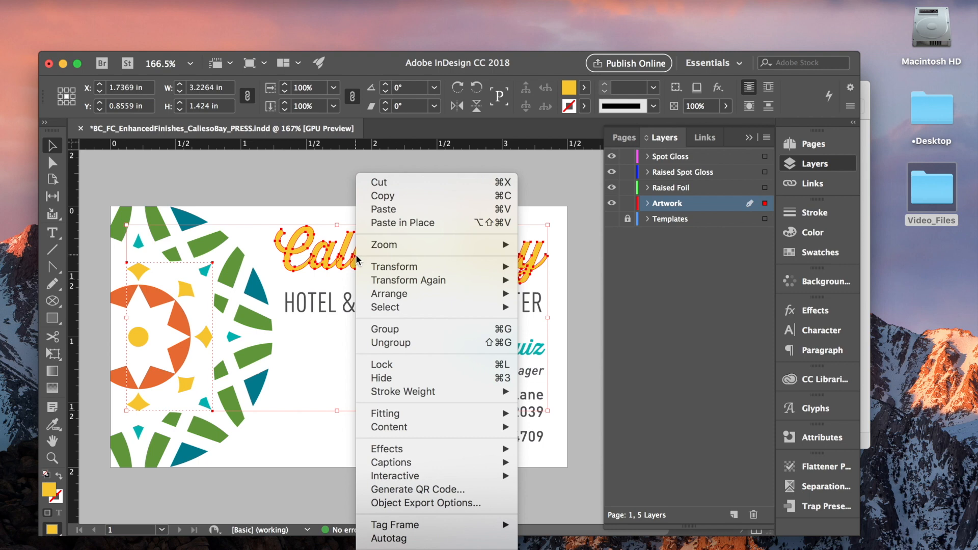
left_click(390, 196)
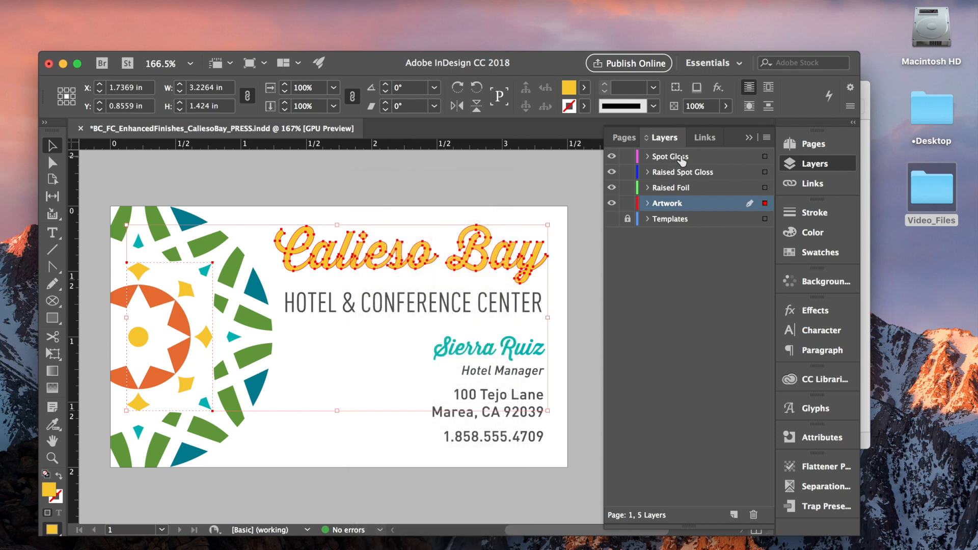
Lock the Artwork layer, make Spot Gloss the active layer and paste the copied artwork in place.
left_click(628, 203)
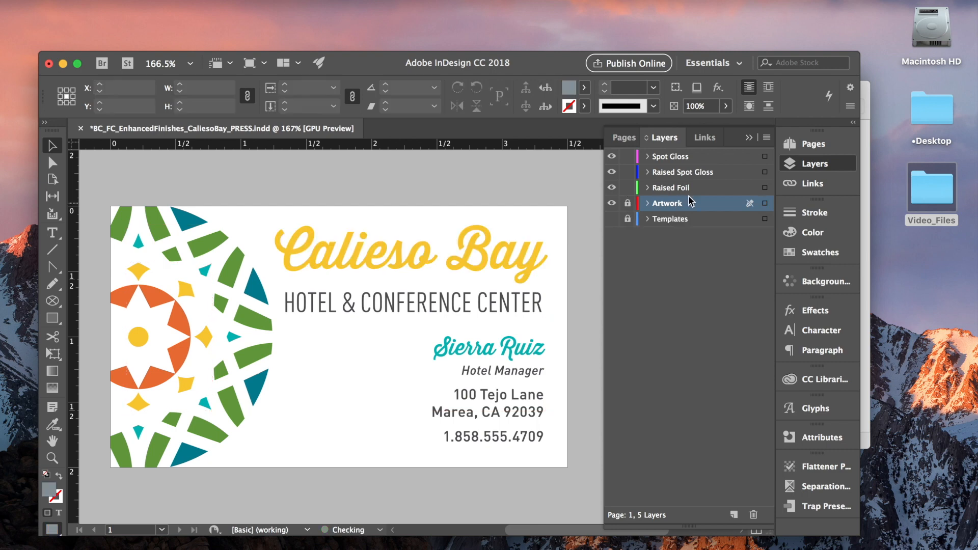
left_click(687, 158)
right_click(452, 222)
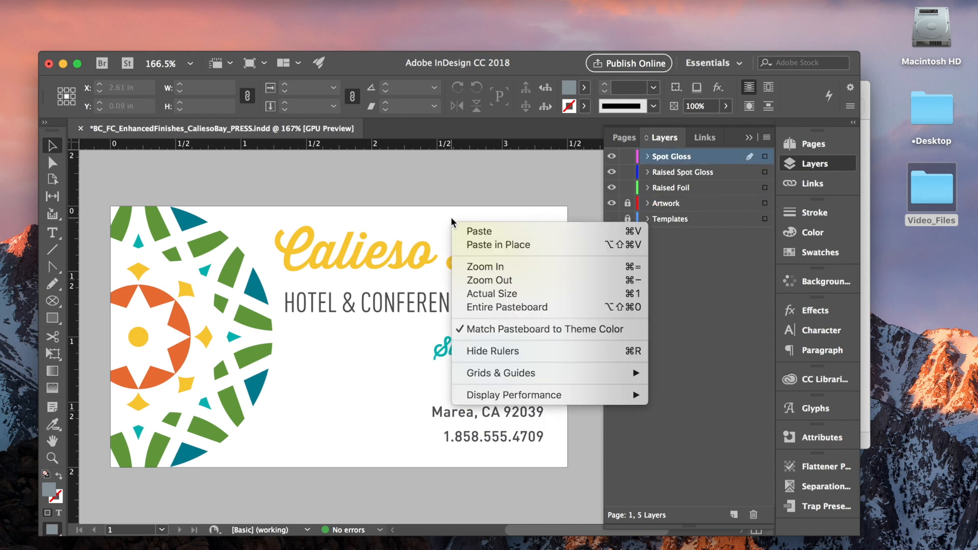
left_click(497, 245)
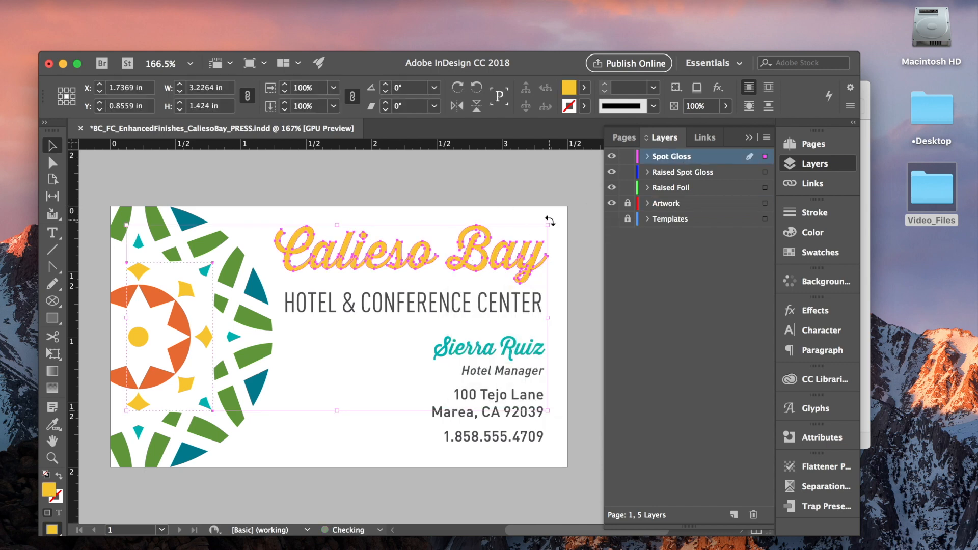
Fill the pasted title and star copies on the Spot Gloss layer with the Spot Gloss swatch.
left_click(611, 156)
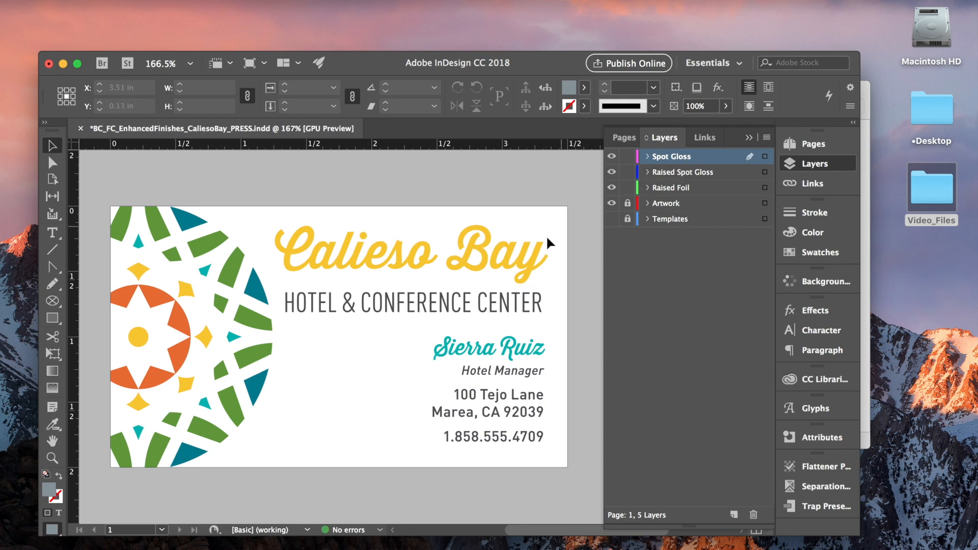
left_click(540, 255)
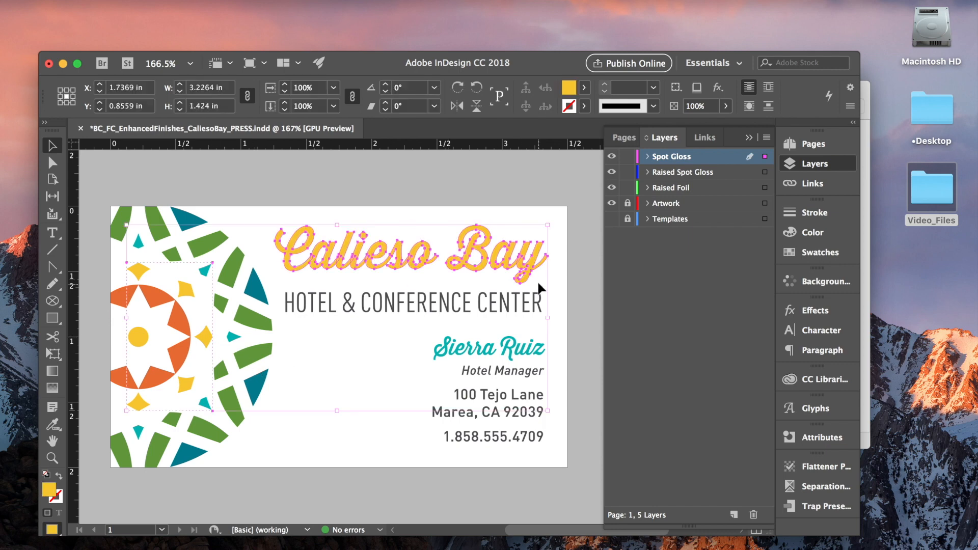
left_click(835, 254)
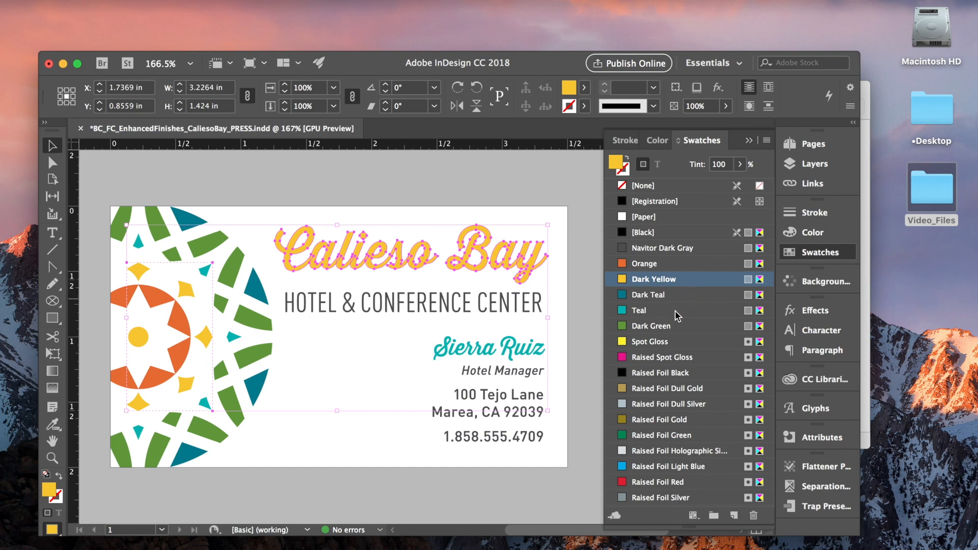
left_click(673, 344)
left_click(539, 189)
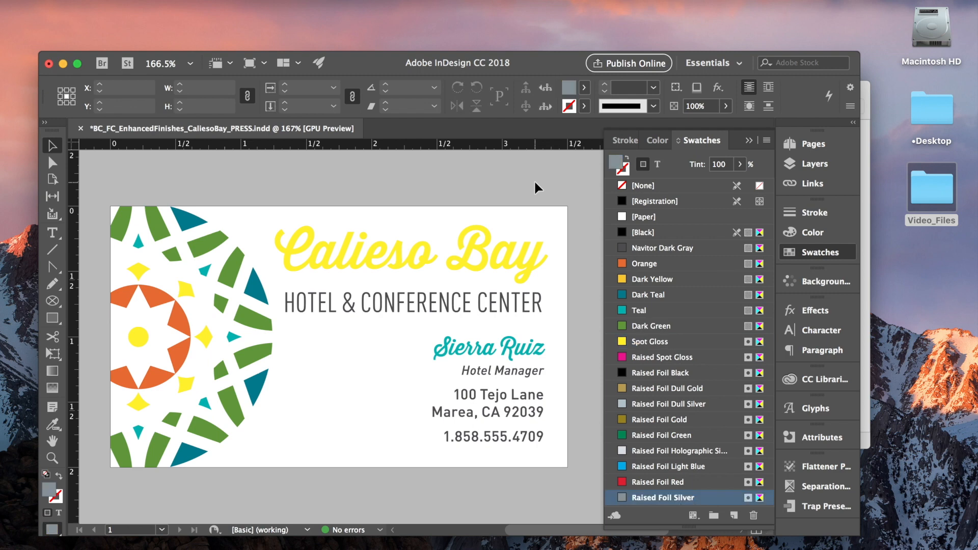
Toggle the Spot Gloss layer's visibility on and off to compare it with the artwork beneath.
left_click(818, 162)
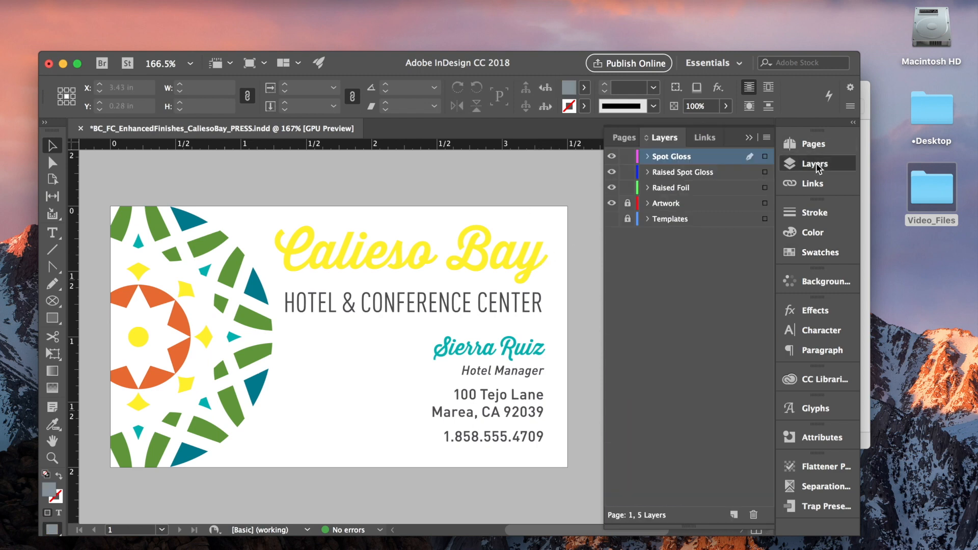
left_click(612, 157)
left_click(612, 157)
left_click(612, 157)
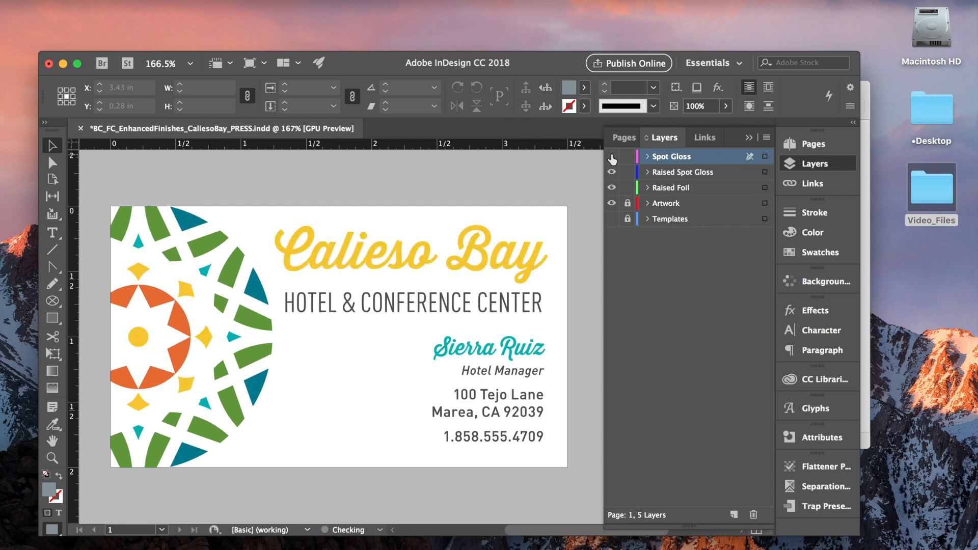
left_click(612, 157)
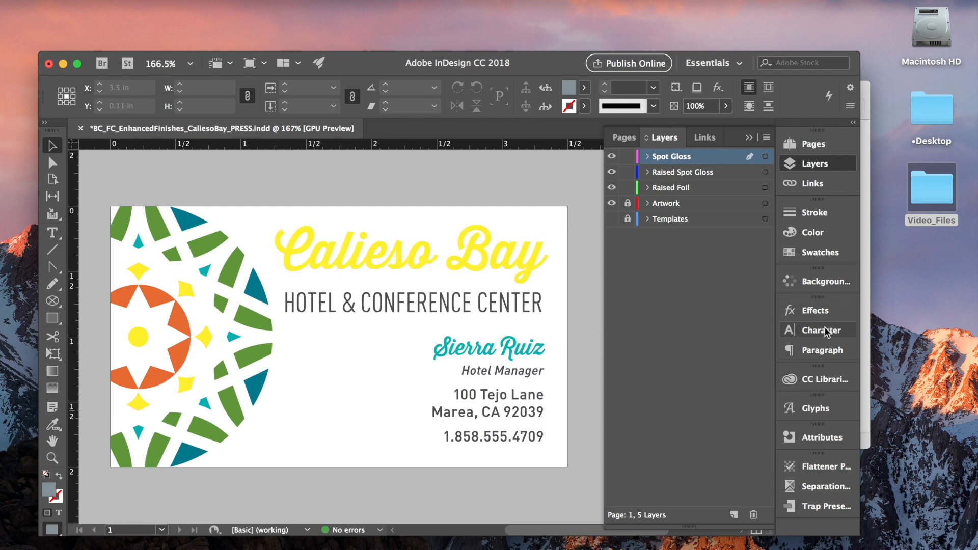
Check the Spot Gloss swatch on the star graphics and toggle the Spot Gloss layer's visibility again.
left_click(815, 253)
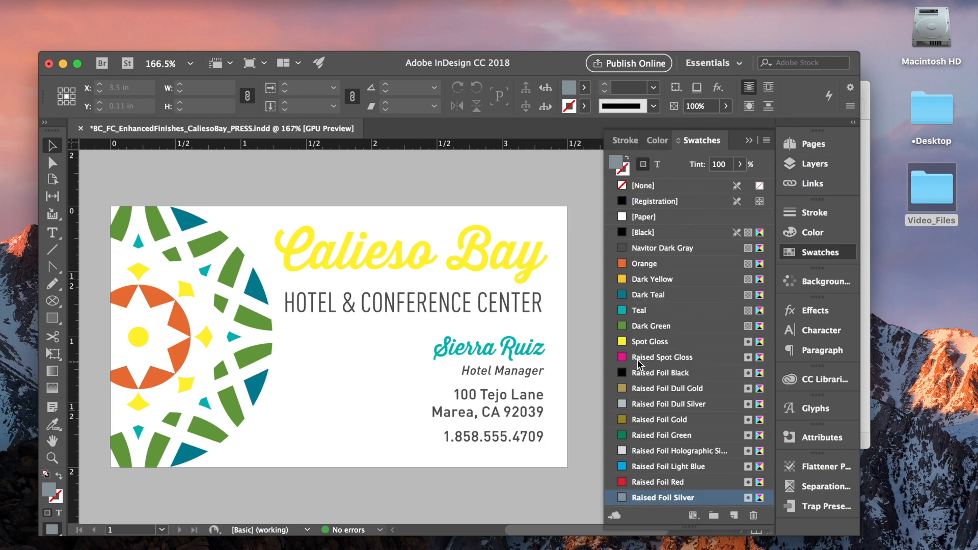
left_click(691, 343)
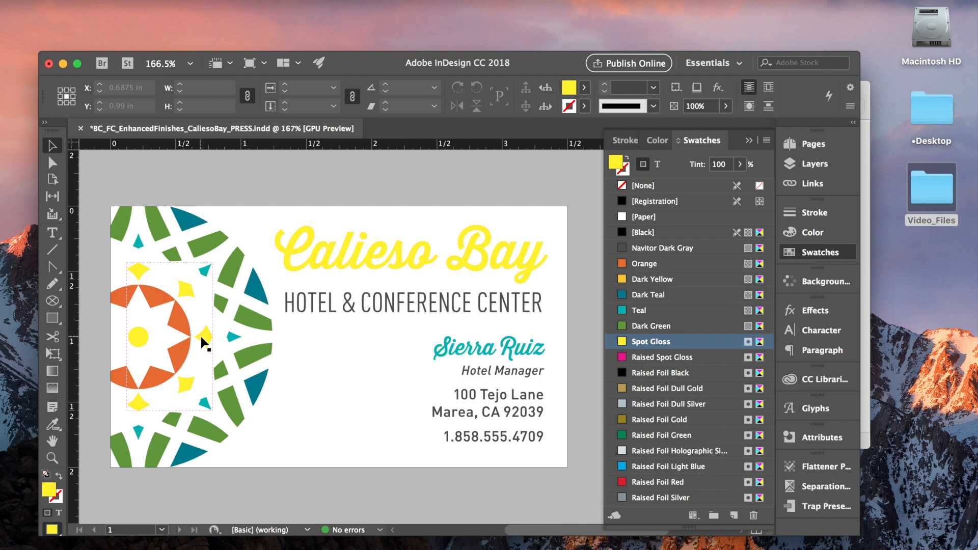
left_click(749, 140)
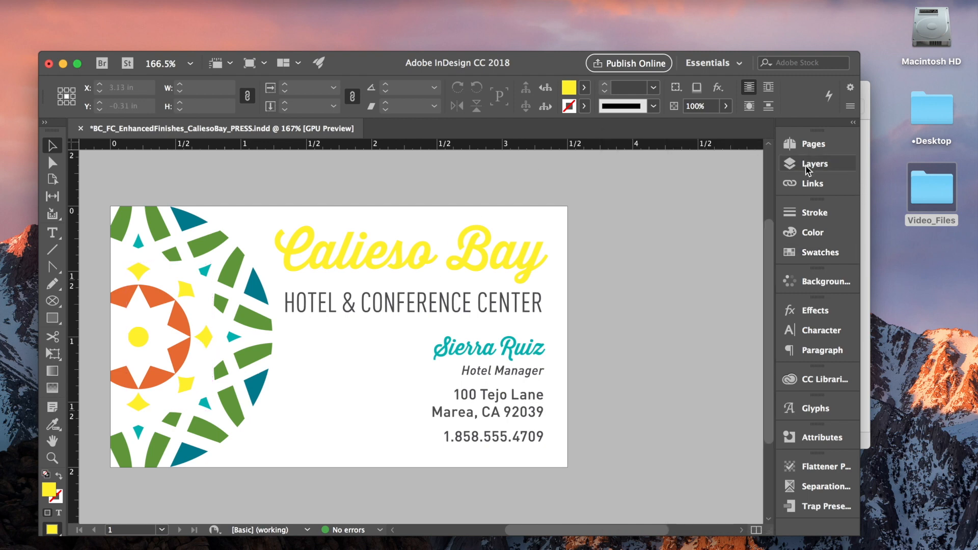
left_click(806, 164)
left_click(612, 156)
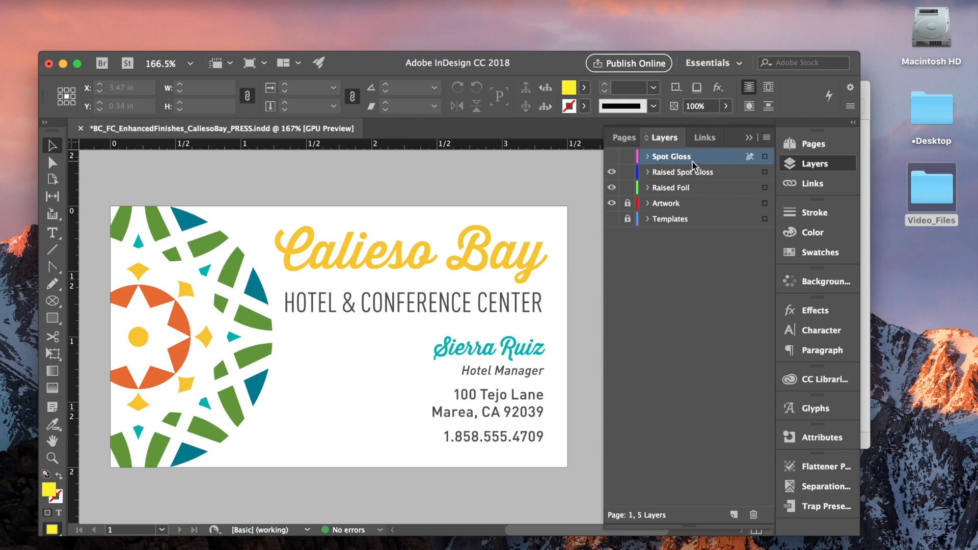
left_click(612, 157)
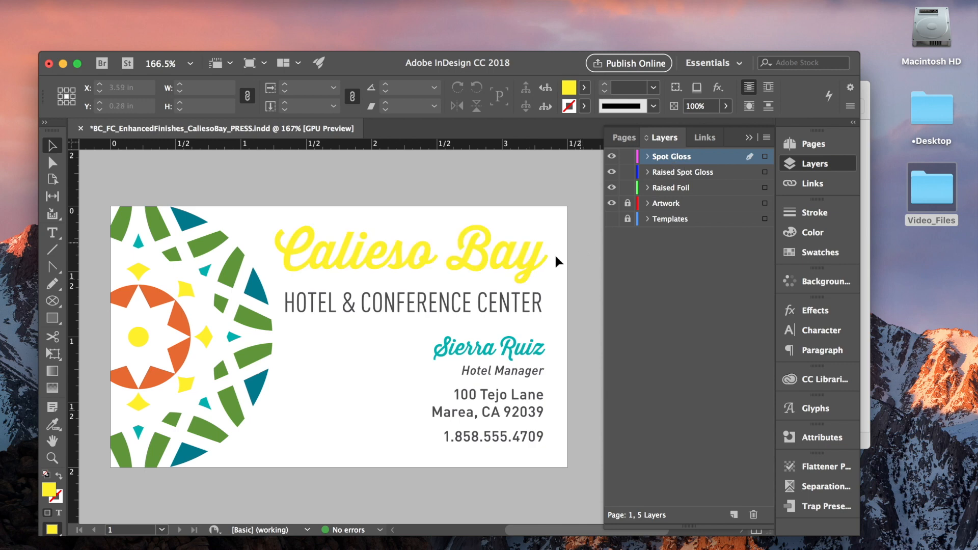
Select the spot gloss title and star copies and turn on Overprint Fill in the Attributes panel.
left_click(527, 266)
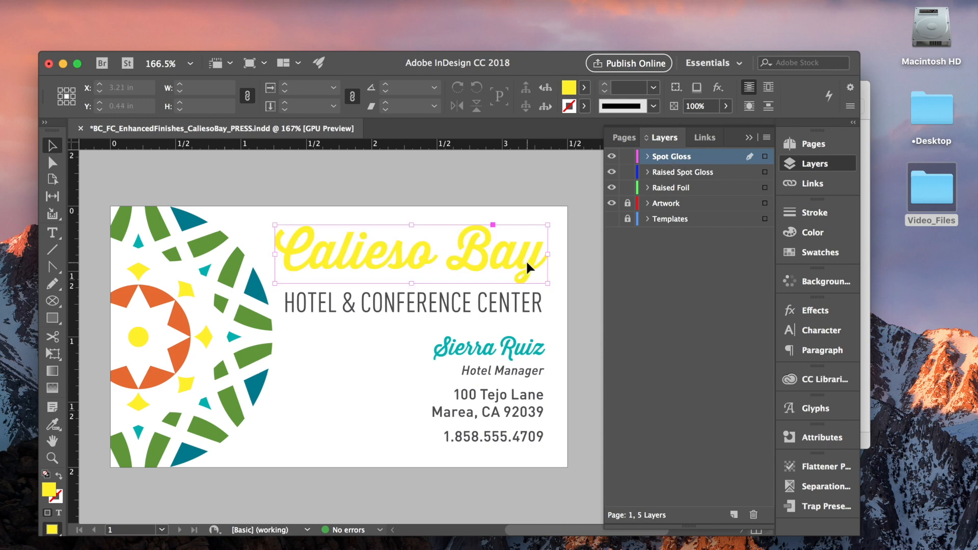
left_click(201, 336, "shift")
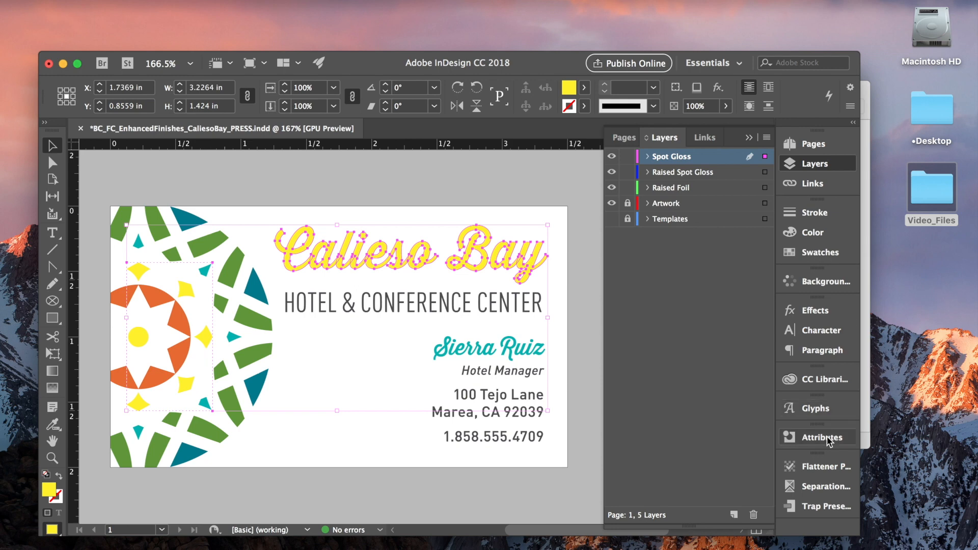
left_click(351, 0)
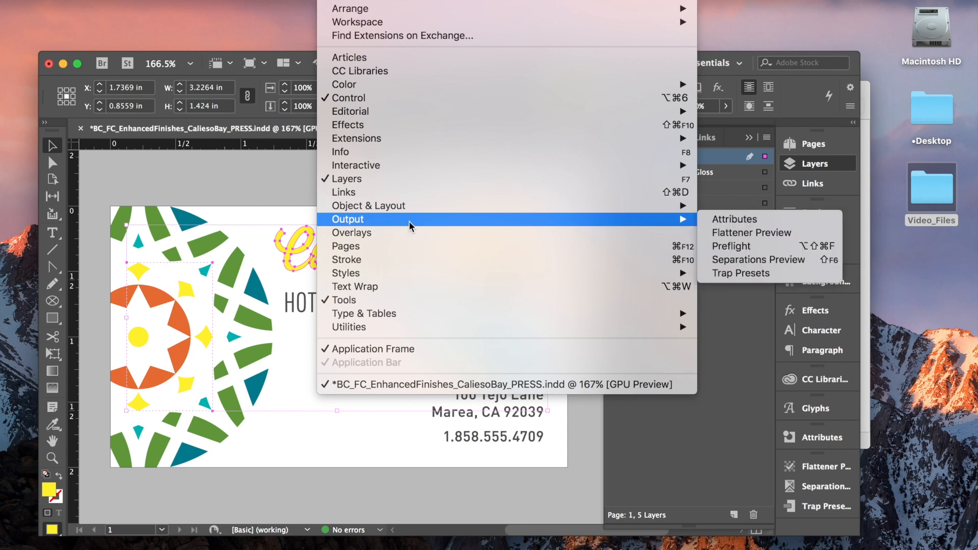
mouse_move(680, 219)
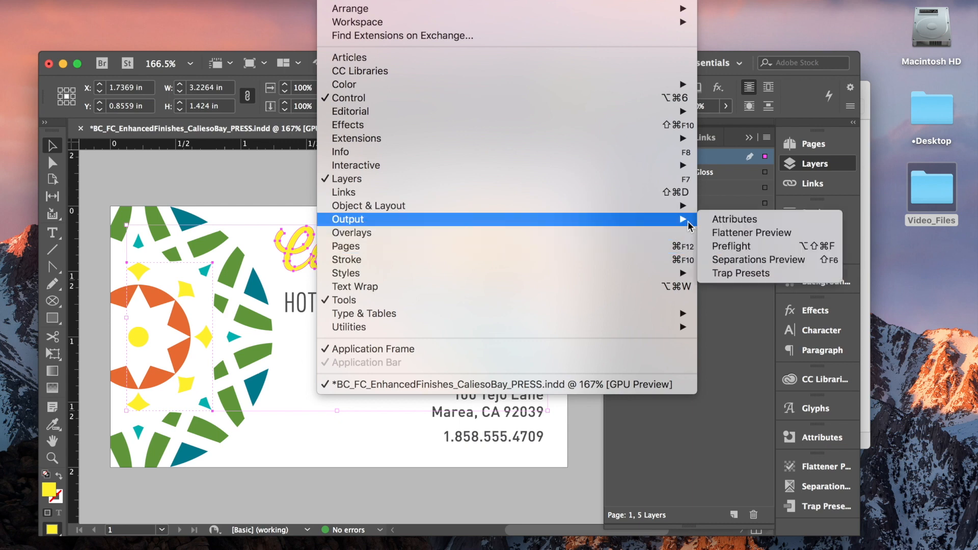
left_click(737, 219)
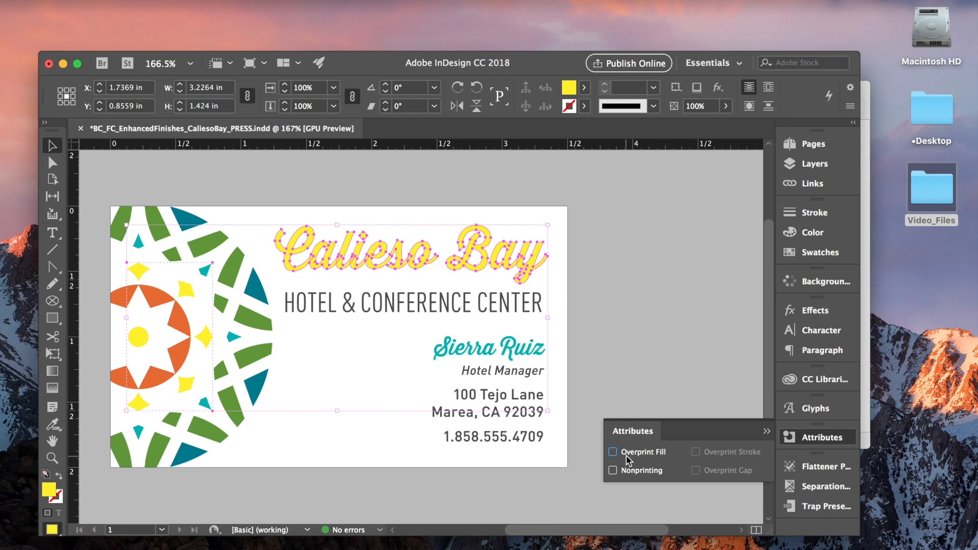
left_click(613, 451)
left_click(526, 269)
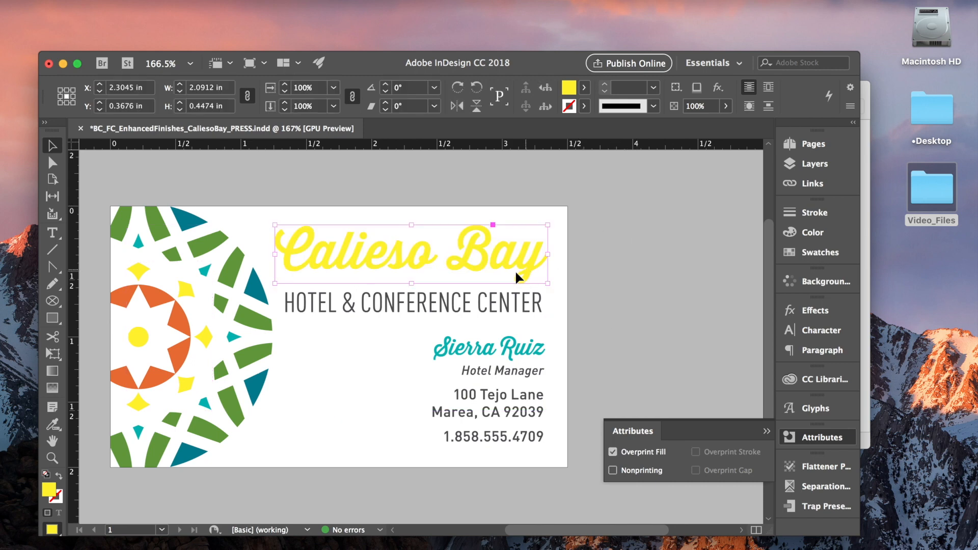
left_click(206, 334)
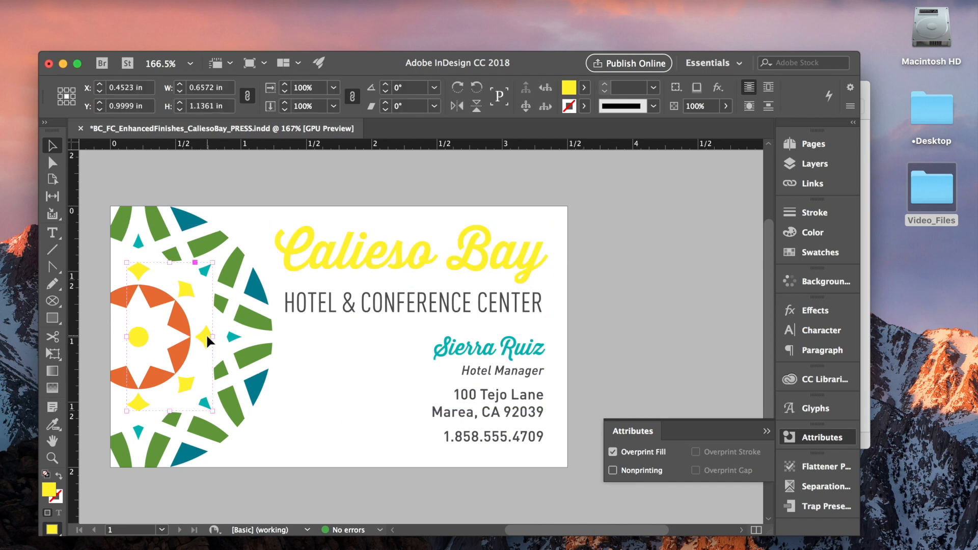
left_click(659, 248)
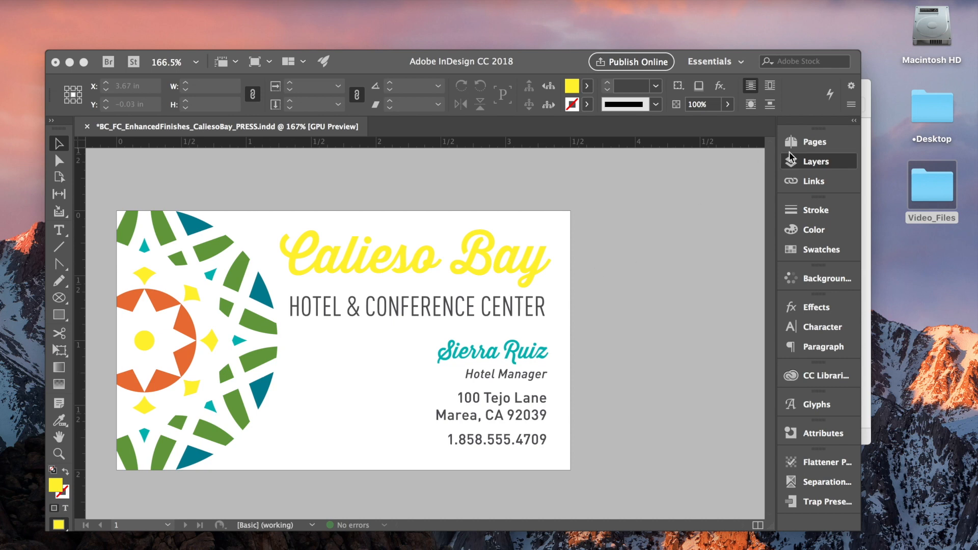
Lock and hide the Spot Gloss layer, then unlock the Artwork layer and make it active.
left_click(816, 163)
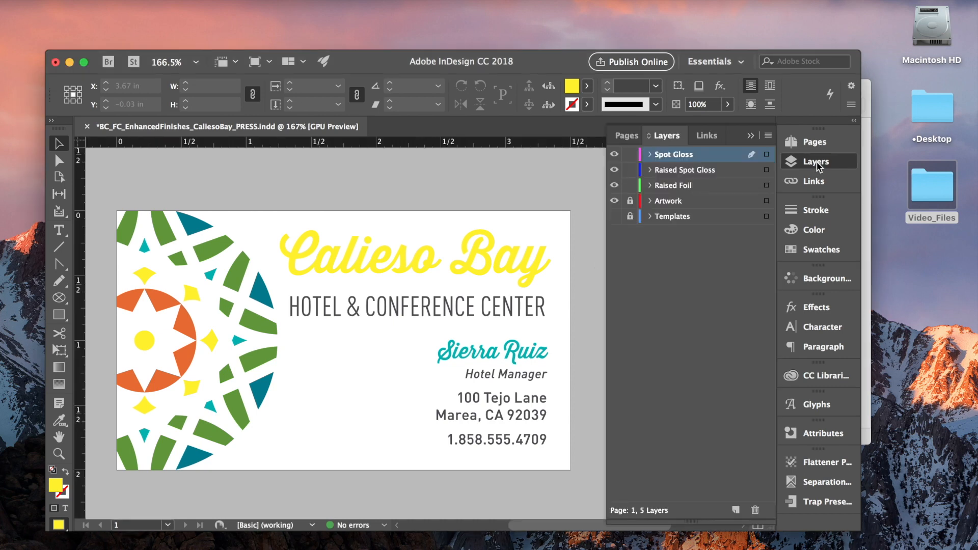
left_click(630, 155)
left_click(615, 154)
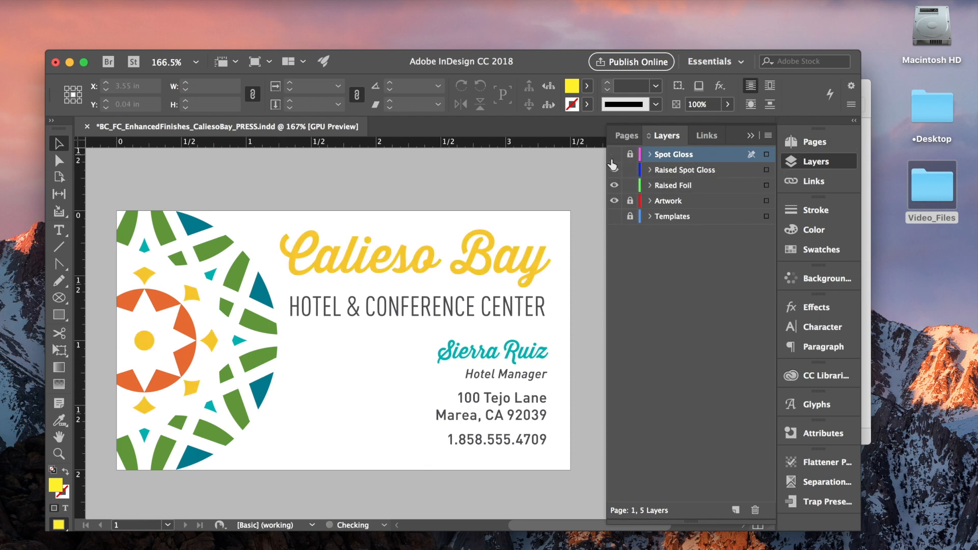
left_click(632, 202)
left_click(668, 201)
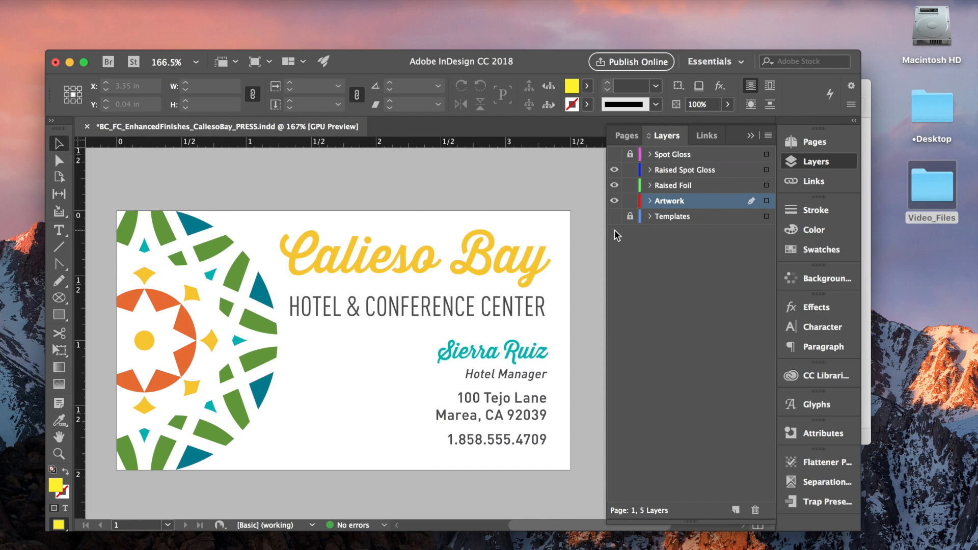
Select the Calieso Bay title and star graphics on the Artwork layer and copy them again.
left_click(483, 255)
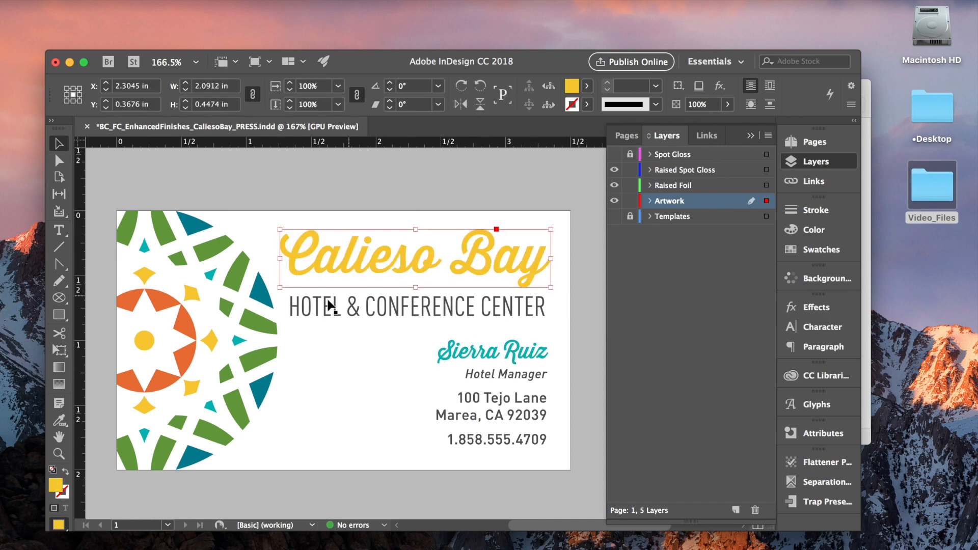
right_click(390, 259)
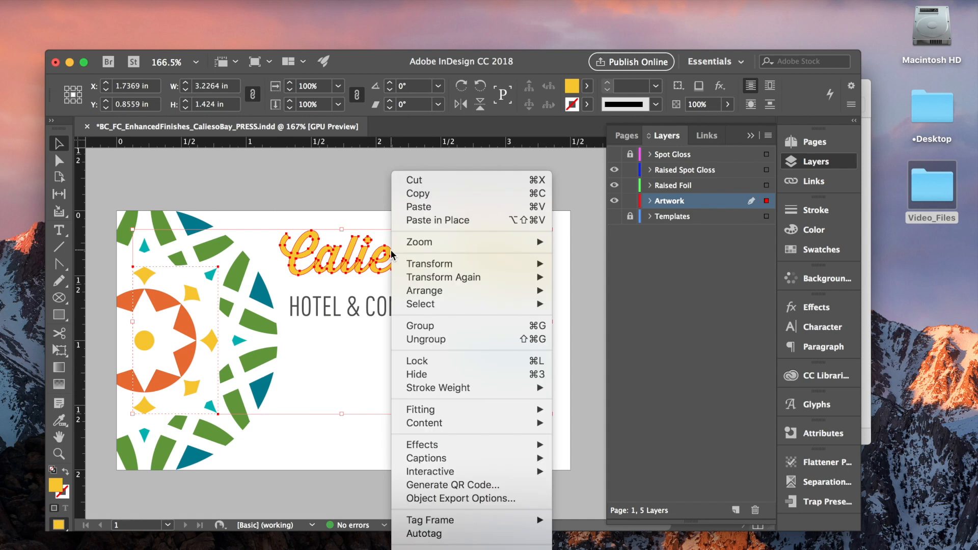
left_click(436, 194)
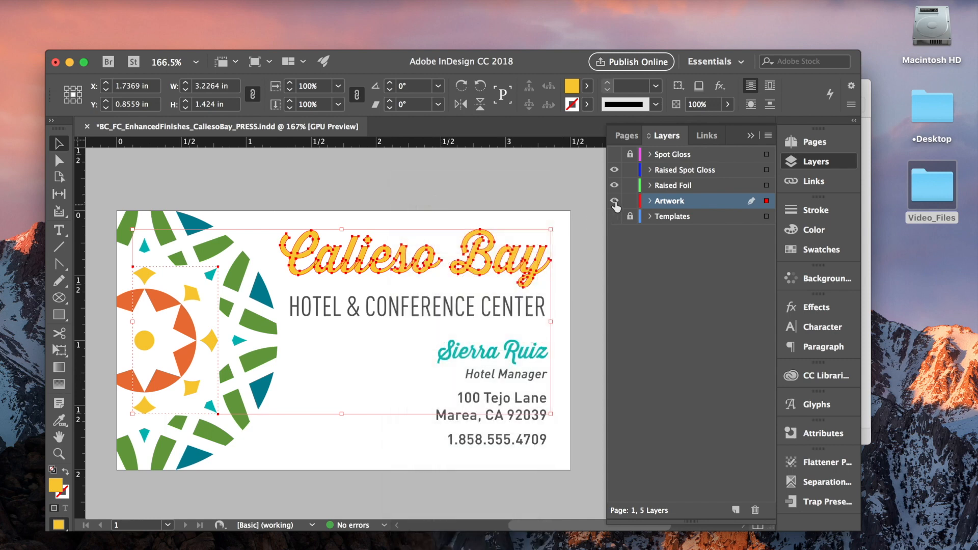
Lock the Artwork layer, make Raised Spot Gloss the active layer and paste the artwork in place.
left_click(630, 201)
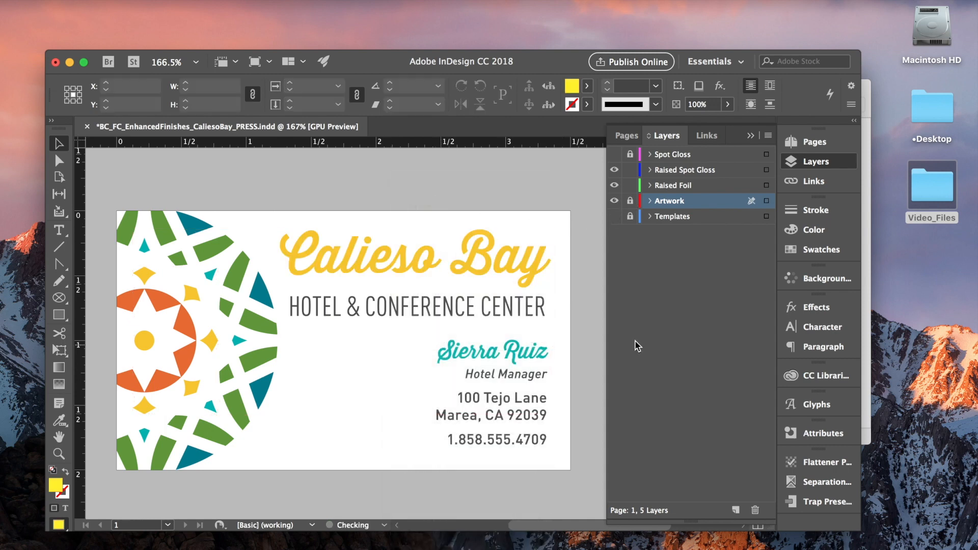
left_click(685, 169)
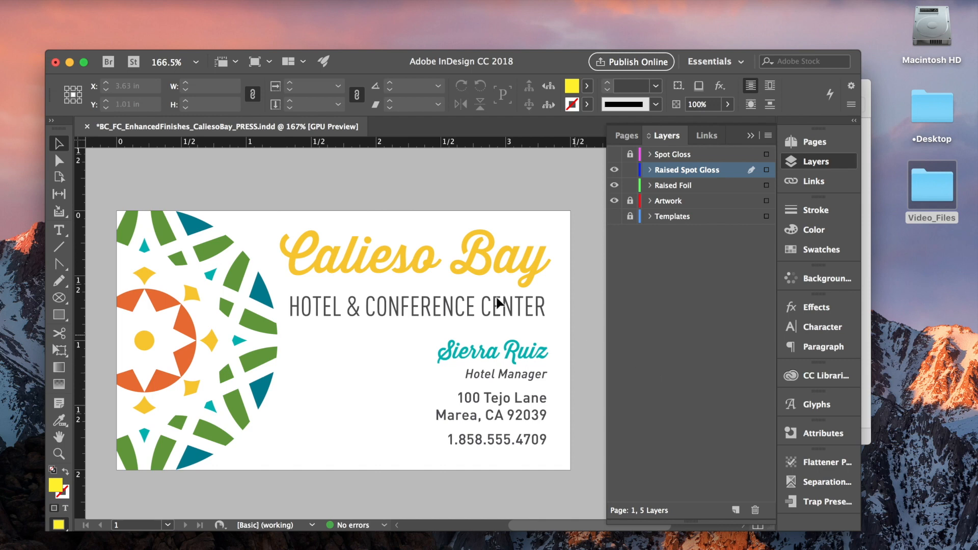
right_click(424, 222)
left_click(478, 247)
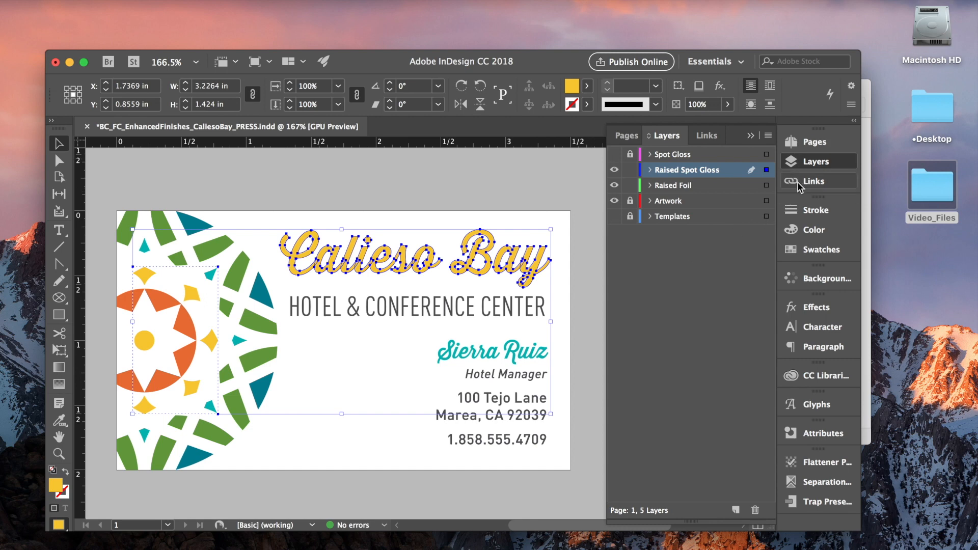
Fill the pasted title and star copies with the Raised Spot Gloss swatch and turn on Overprint Fill.
left_click(821, 250)
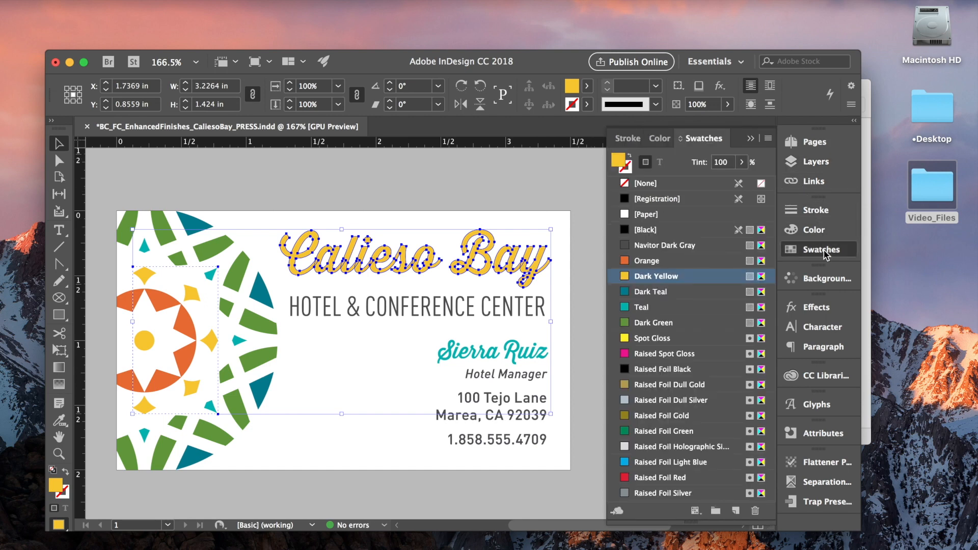
left_click(695, 357)
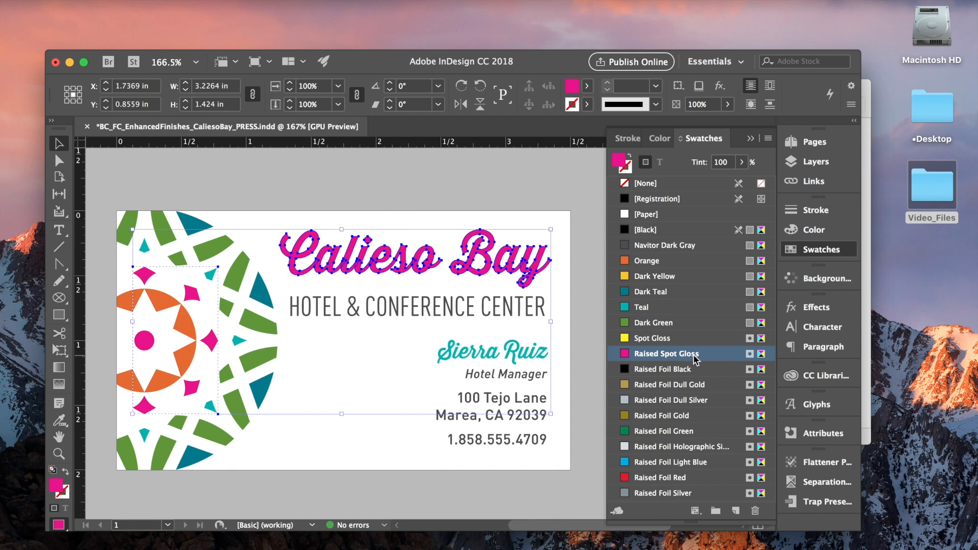
left_click(833, 436)
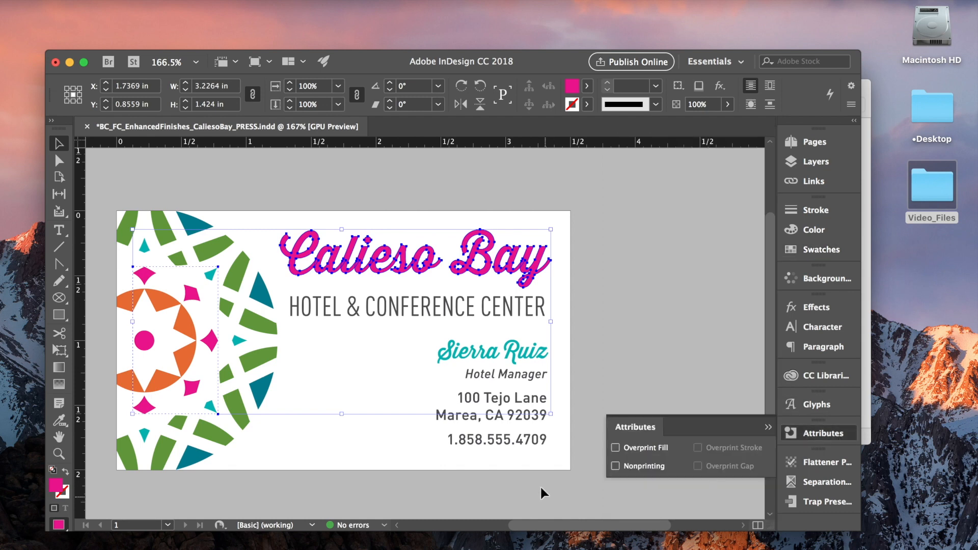
left_click(616, 448)
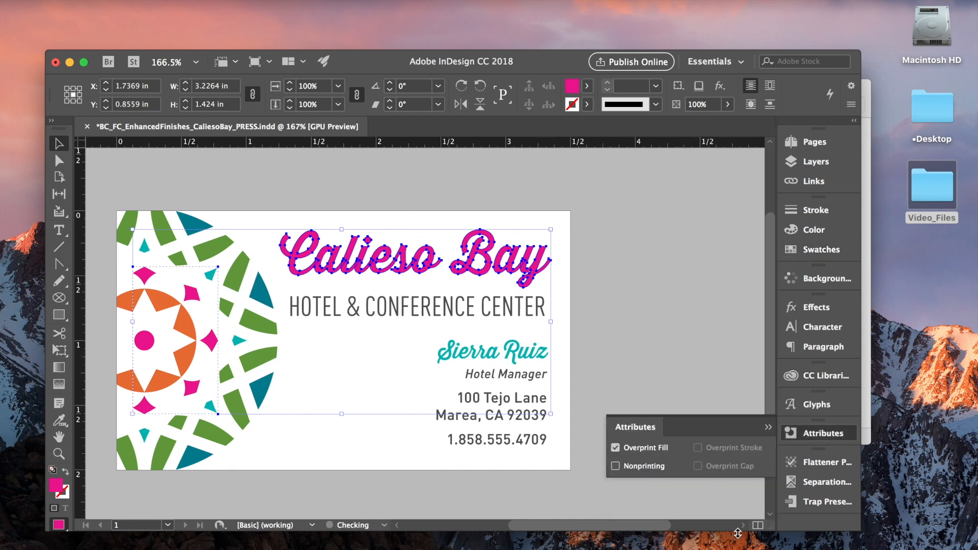
left_click(768, 428)
left_click(658, 339)
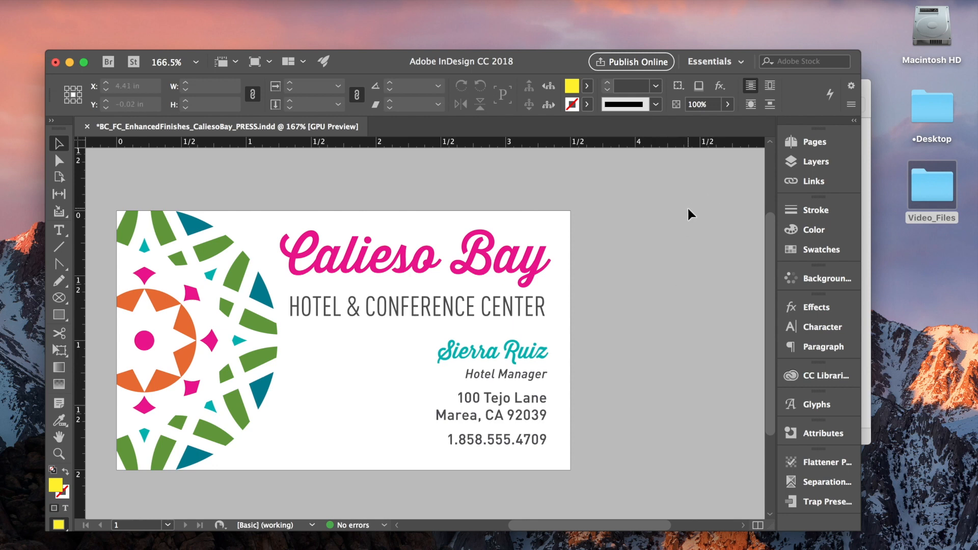
Lock and hide the Raised Spot Gloss layer, then unlock the Artwork layer and make it active.
left_click(817, 162)
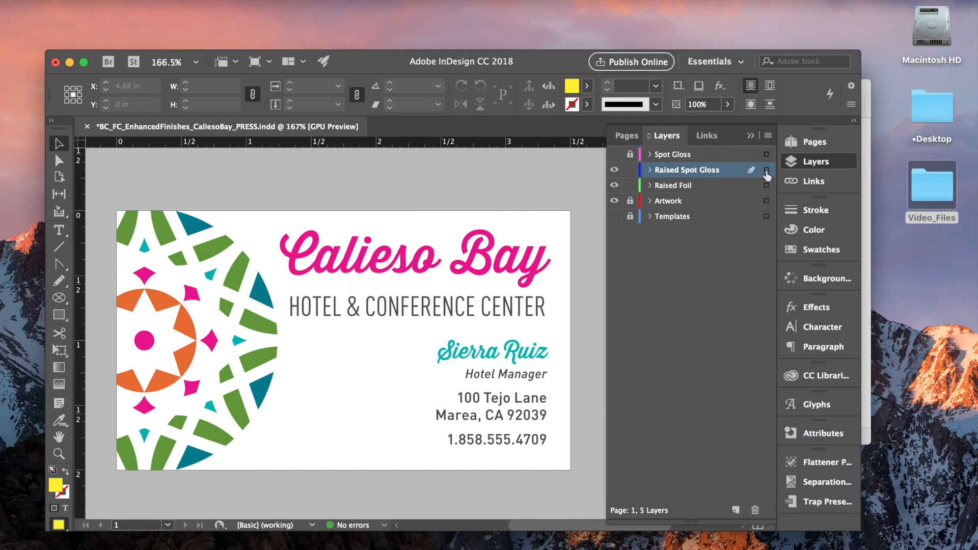
left_click(631, 170)
left_click(615, 170)
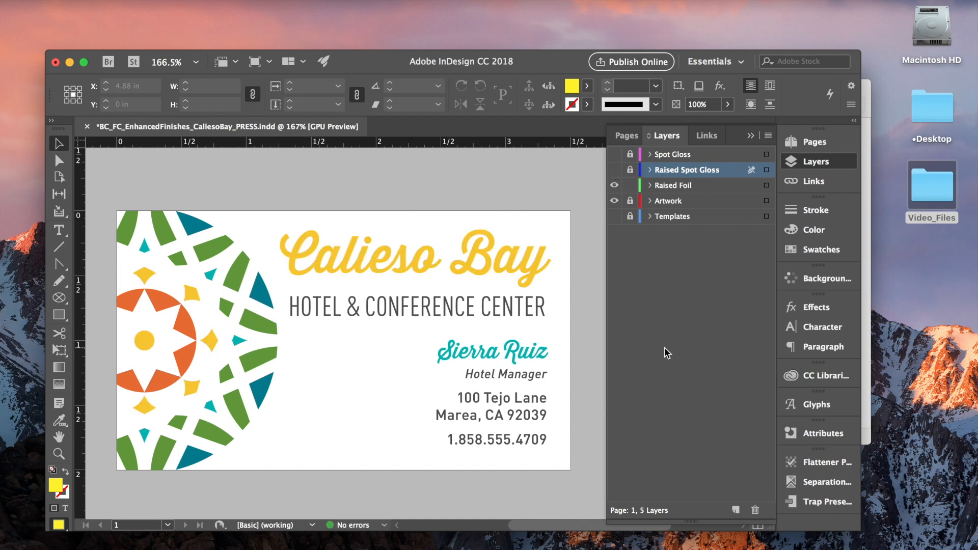
left_click(630, 200)
left_click(663, 202)
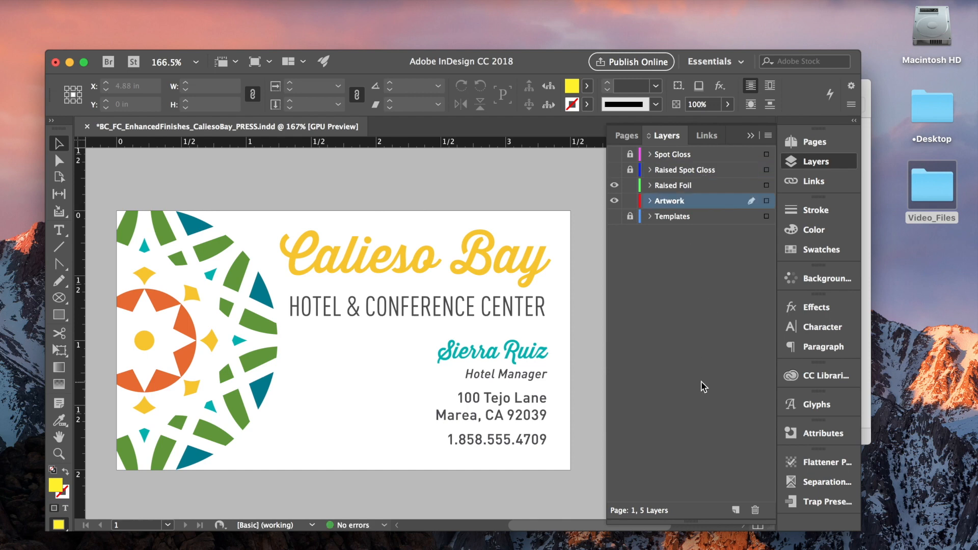
Select the Calieso Bay title and star graphics on the Artwork layer and copy them.
left_click(537, 276)
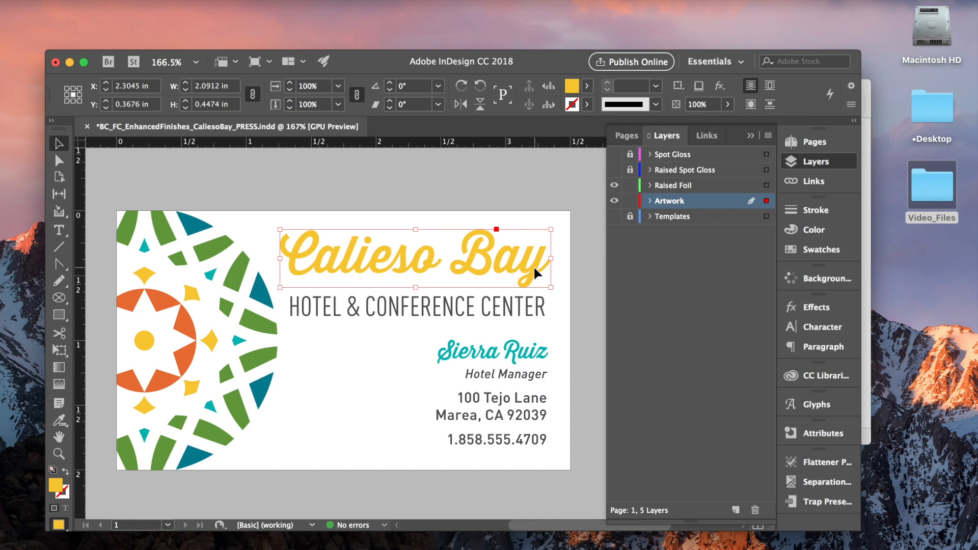
left_click(212, 342, "shift")
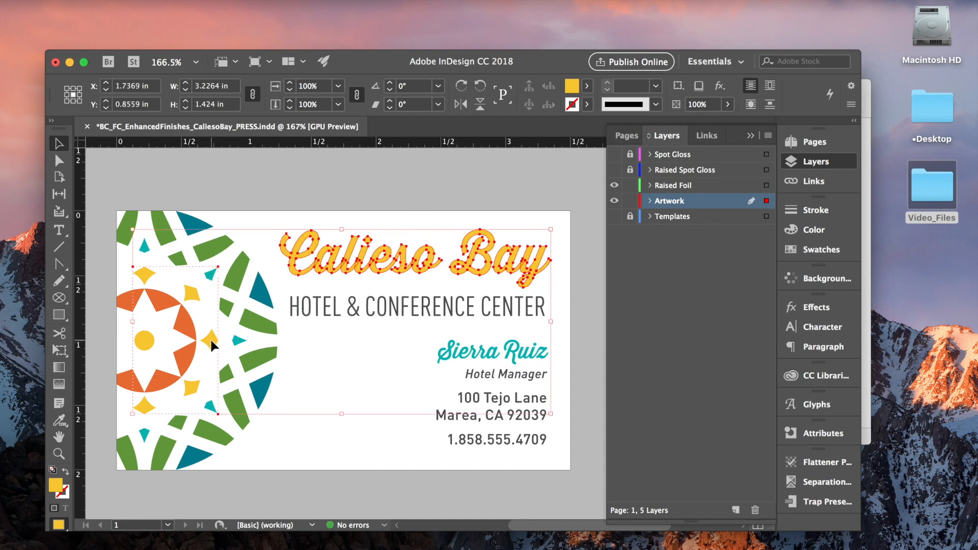
right_click(427, 262)
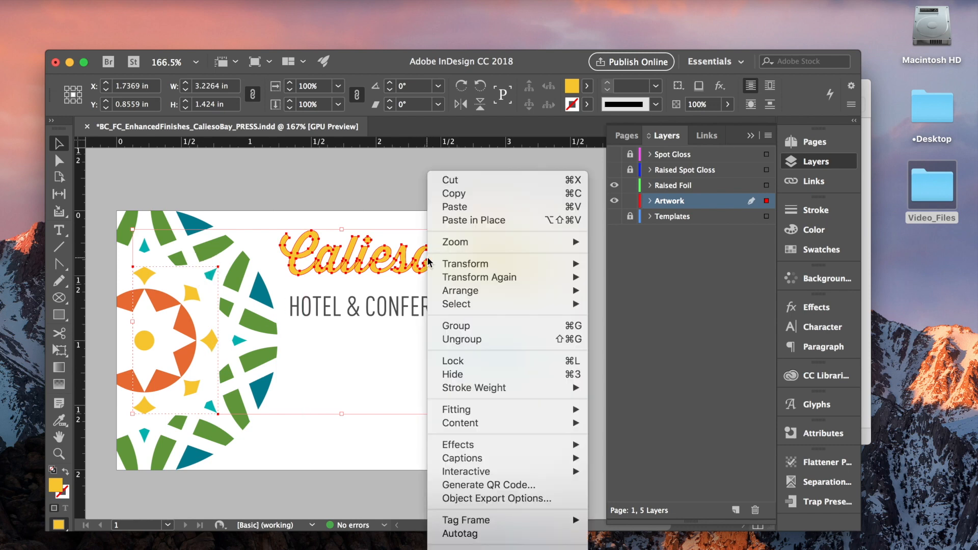
left_click(465, 180)
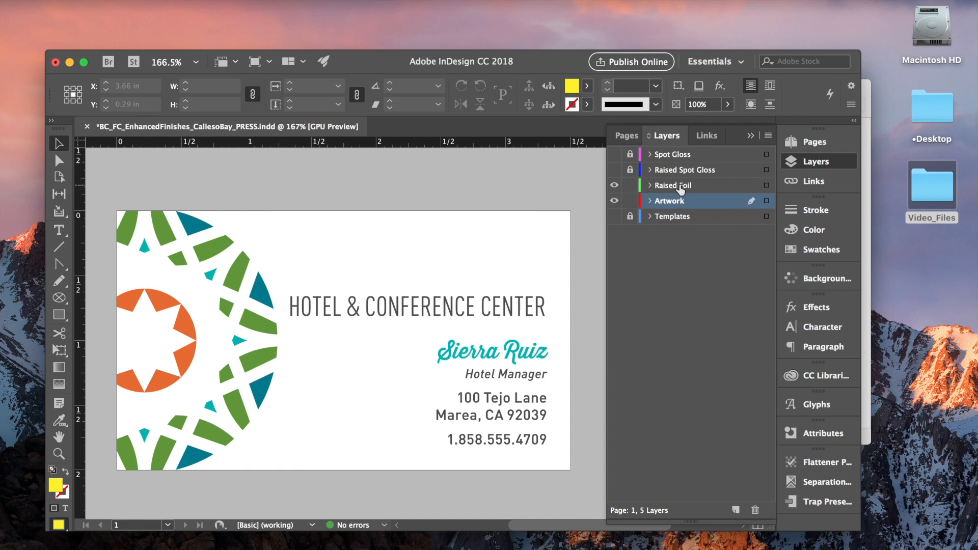
Lock the Artwork layer, make Raised Foil the active layer and paste the artwork in place.
left_click(631, 200)
left_click(680, 186)
right_click(415, 243)
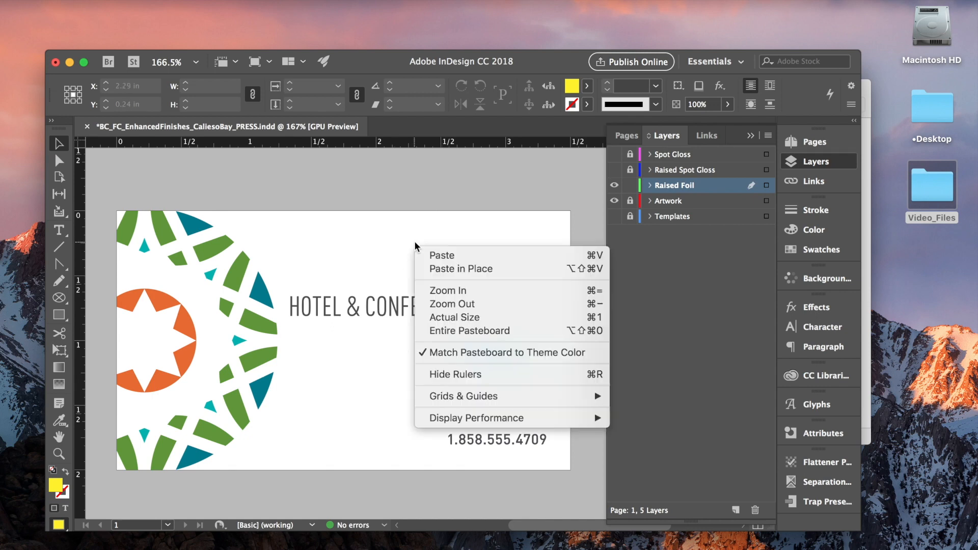
left_click(476, 268)
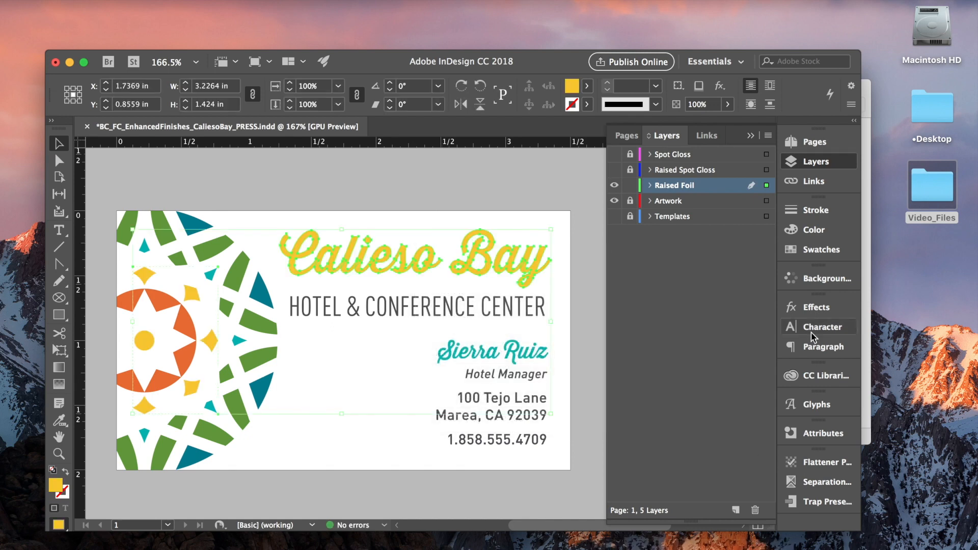
Fill the pasted title and star copies with the Raised Foil Gold swatch, then deselect them.
left_click(821, 251)
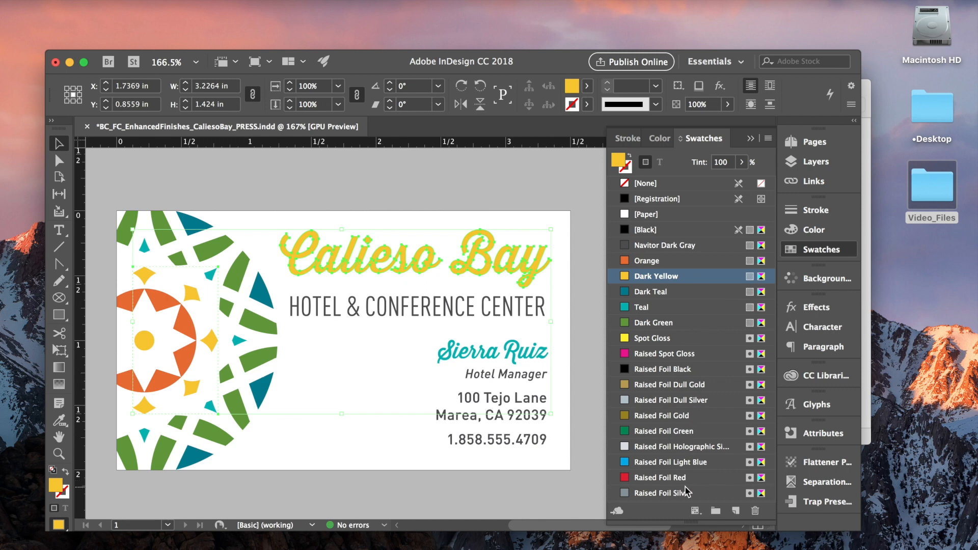
left_click(694, 416)
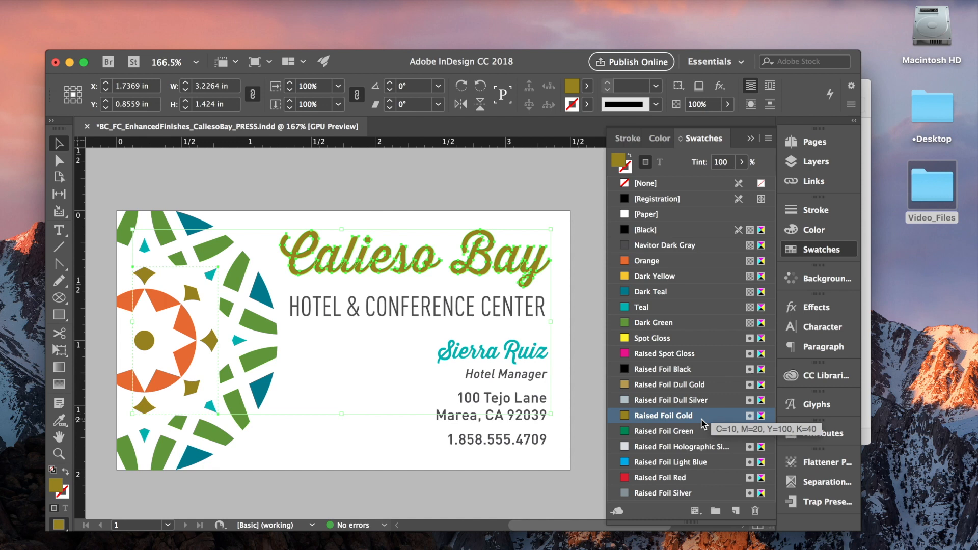
left_click(598, 203)
left_click(652, 338)
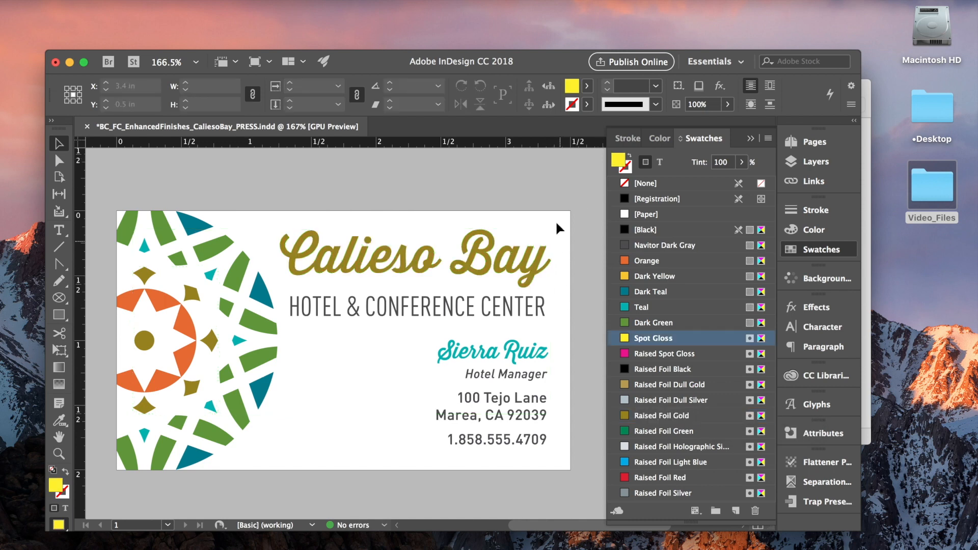
Reselect the raised foil title and star copies and turn on Overprint Fill.
left_click(527, 262)
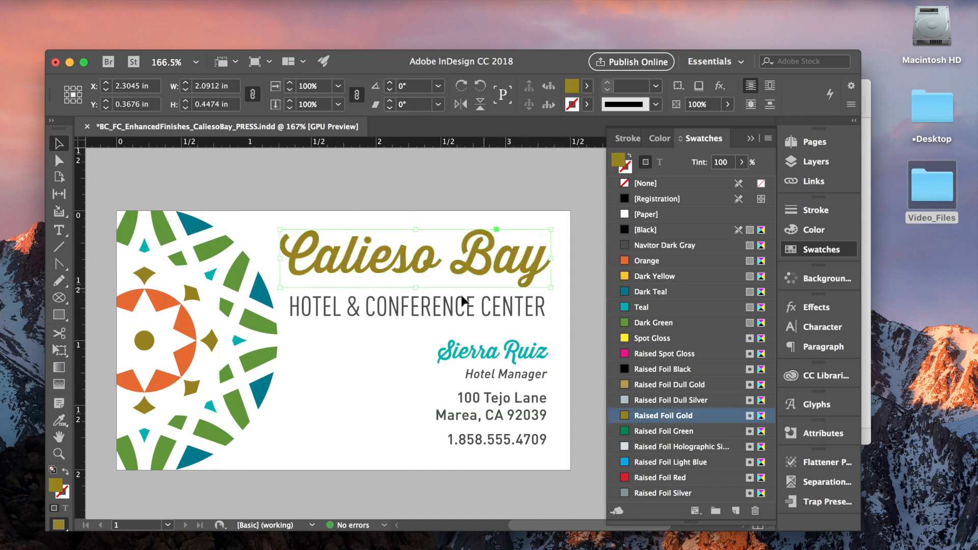
left_click(212, 342, "shift")
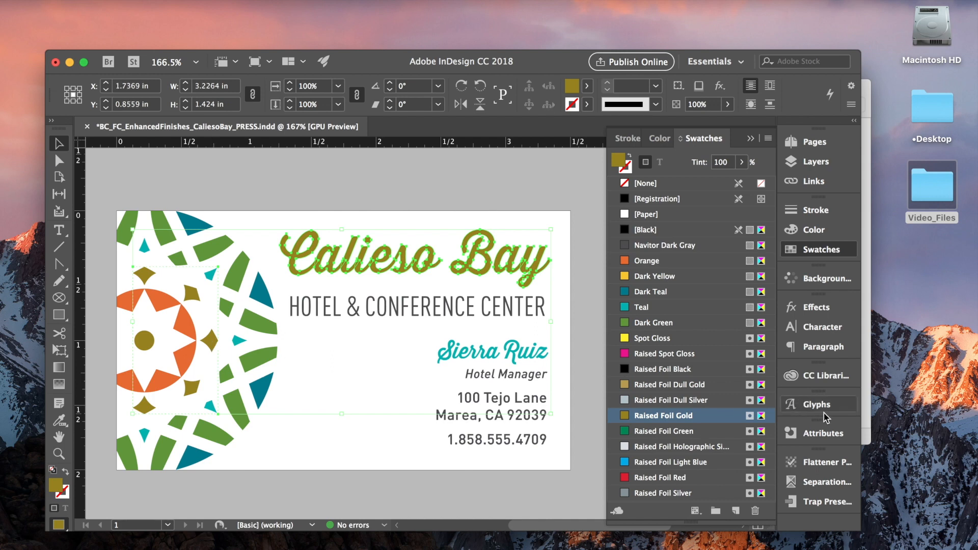
left_click(838, 438)
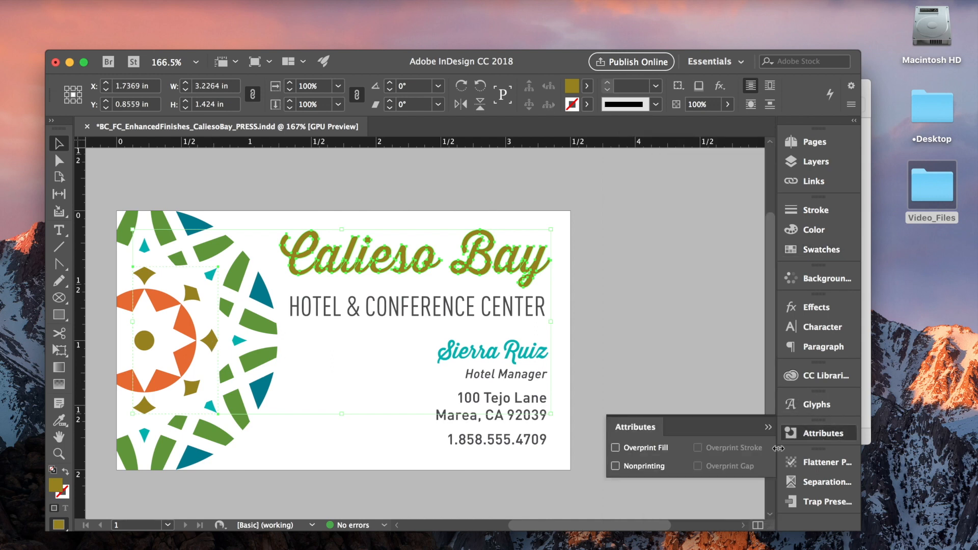
left_click(616, 448)
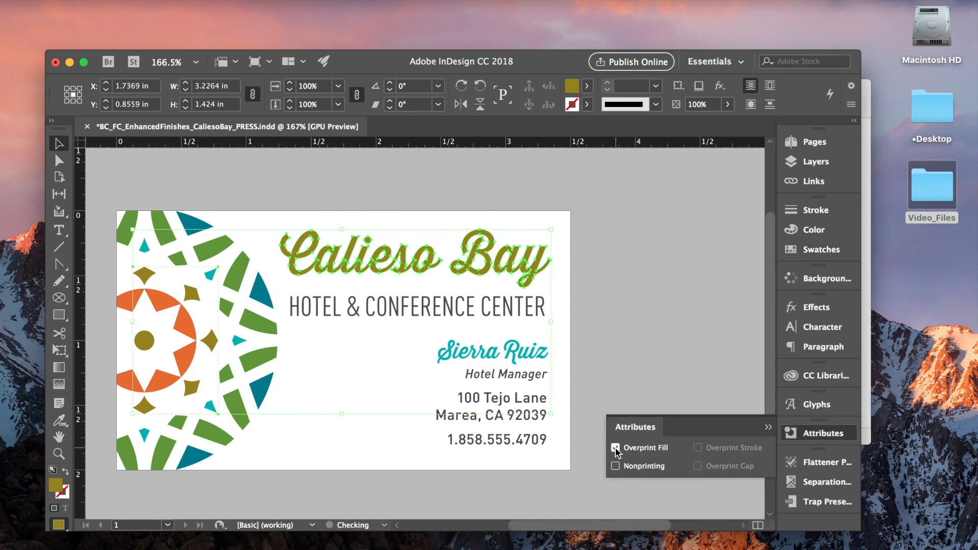
left_click(765, 426)
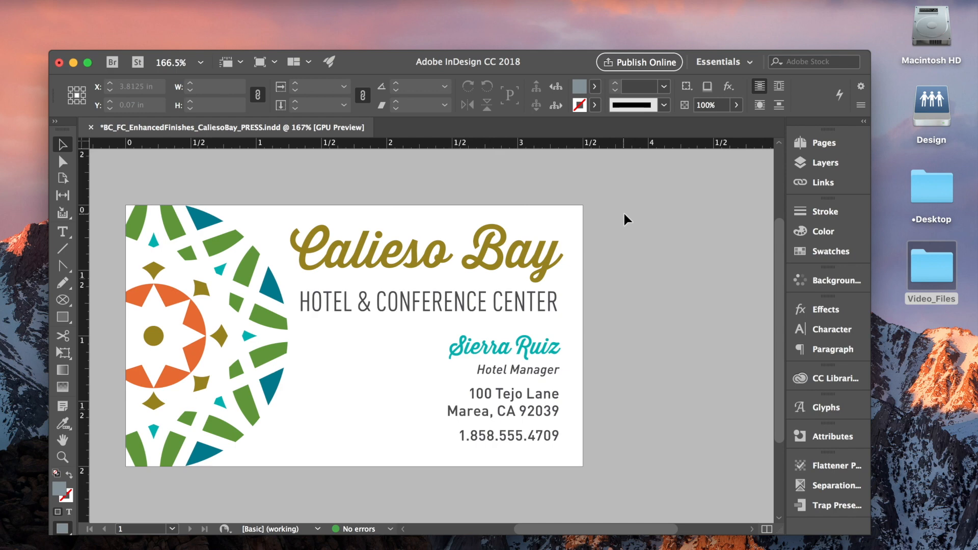
Start a Press Quality PDF export saved into the Desktop's Video_Files/3Press_File folder.
key("w")
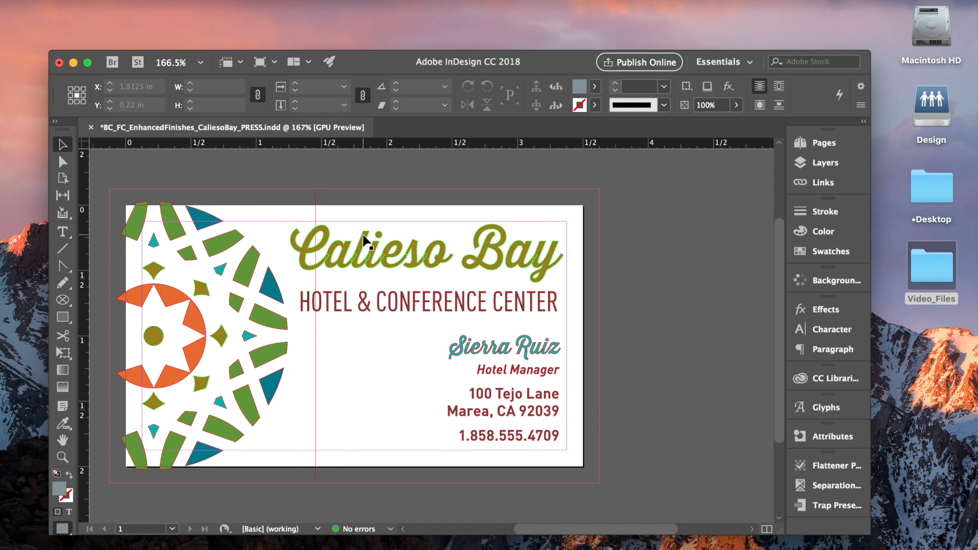
left_click(73, 0)
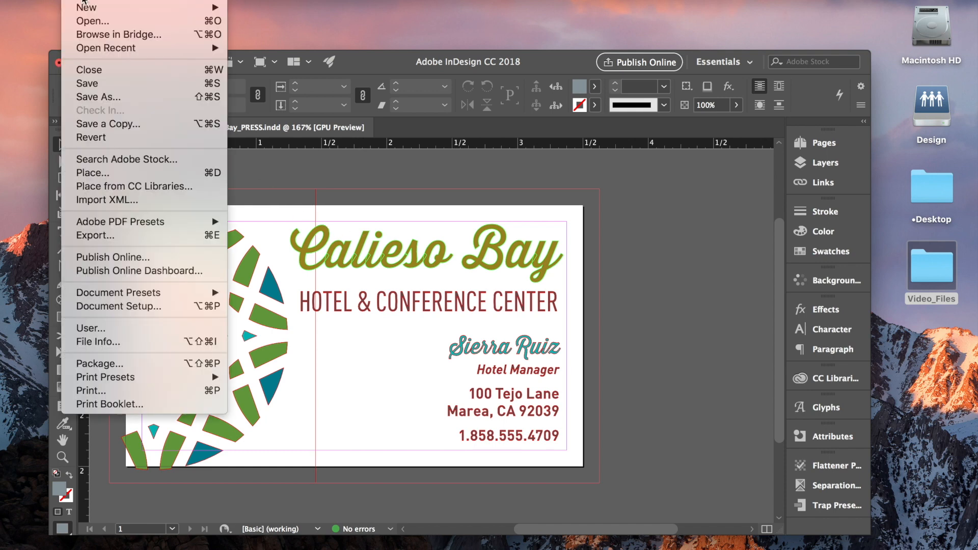
mouse_move(141, 226)
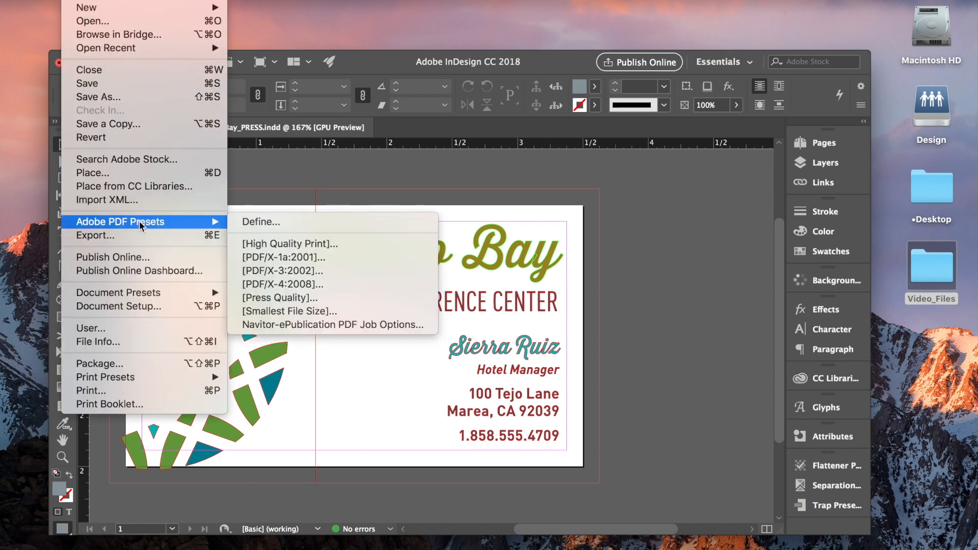
left_click(301, 301)
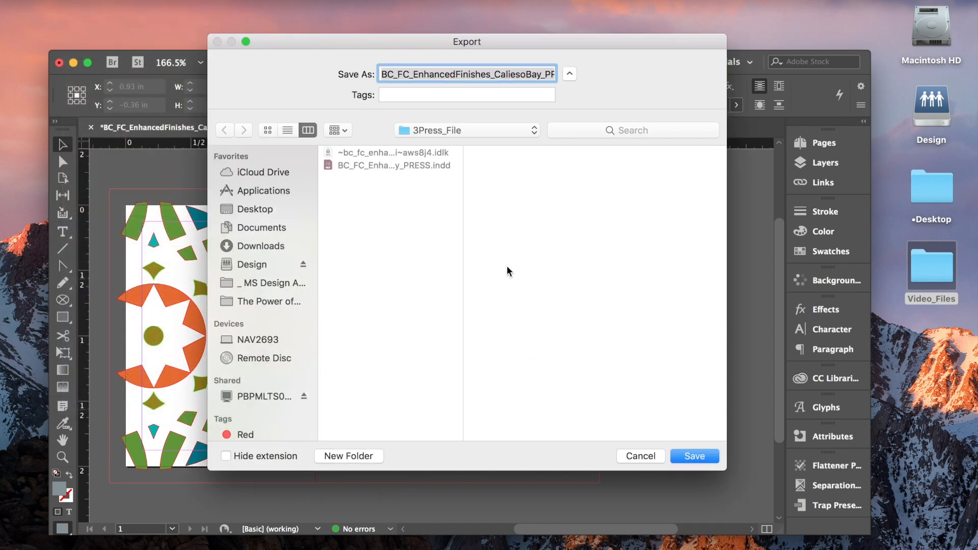
left_click(266, 209)
left_click(372, 164)
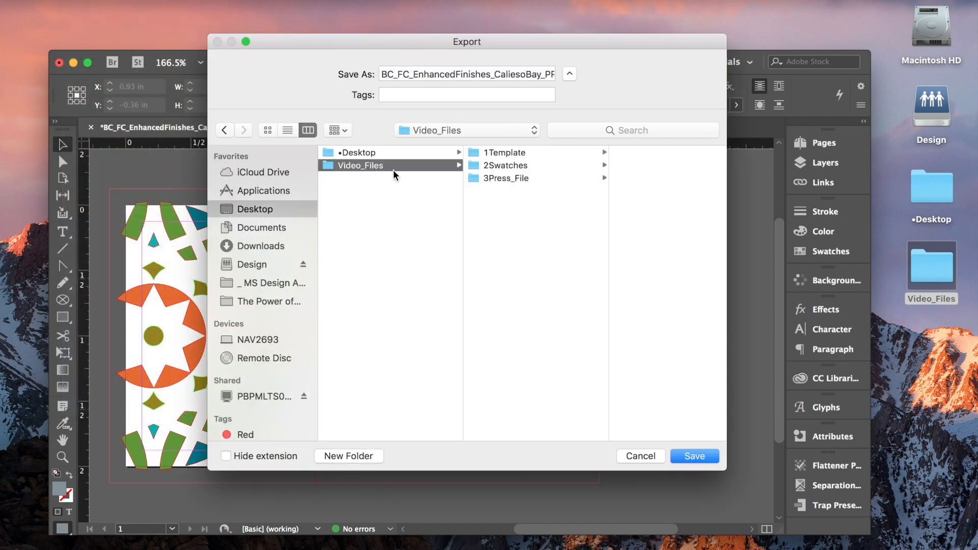
left_click(521, 177)
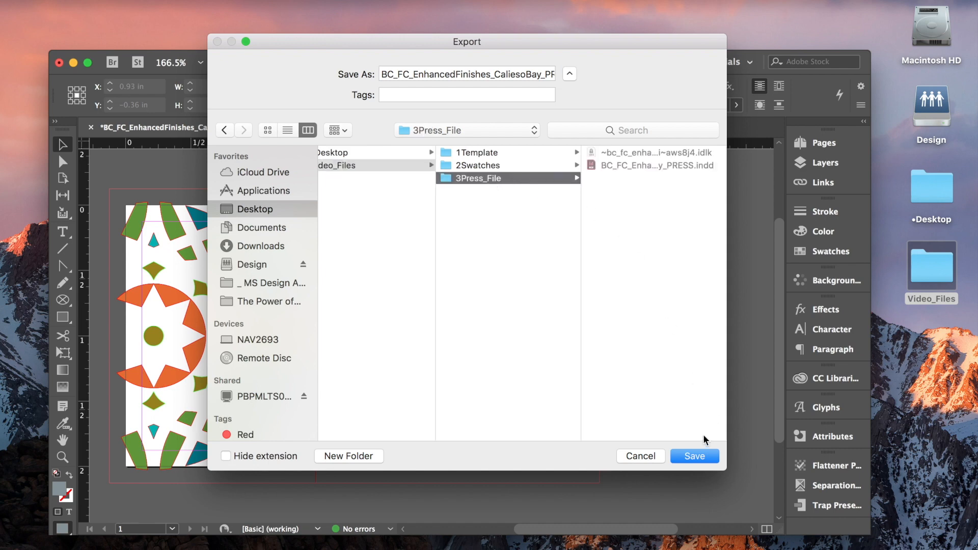
left_click(696, 457)
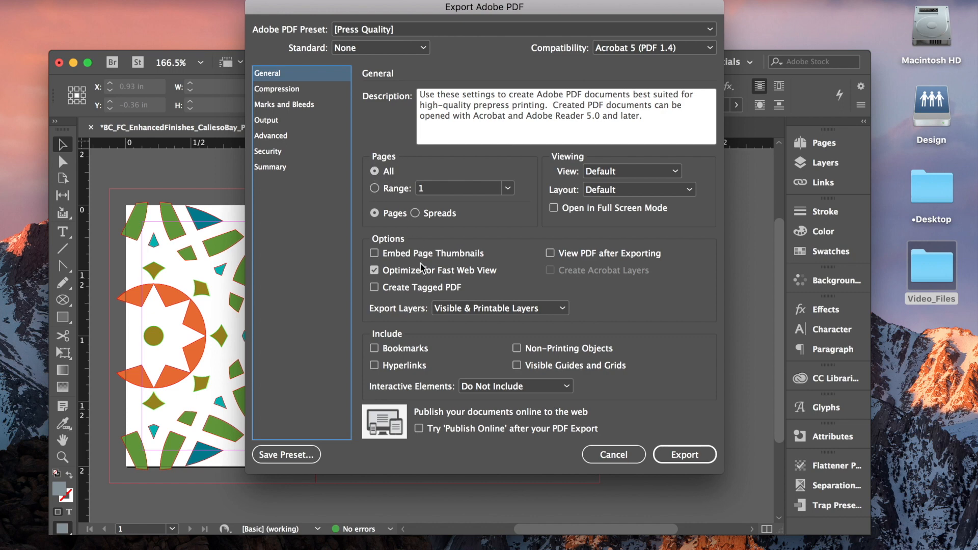
Turn off Optimize for Fast Web View, enable Use Document Bleed Settings, review the remaining sections and export the PDF.
left_click(375, 270)
left_click(288, 91)
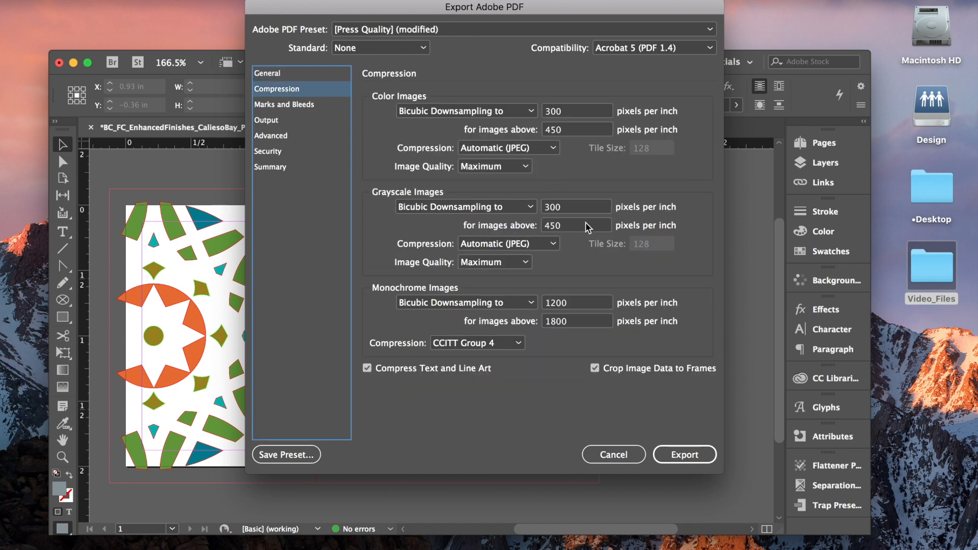
left_click(300, 107)
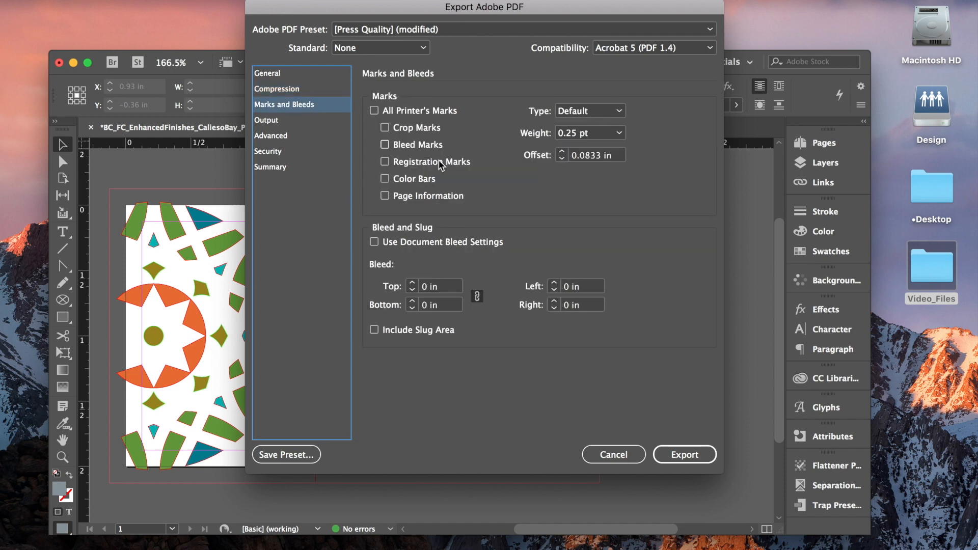
left_click(375, 243)
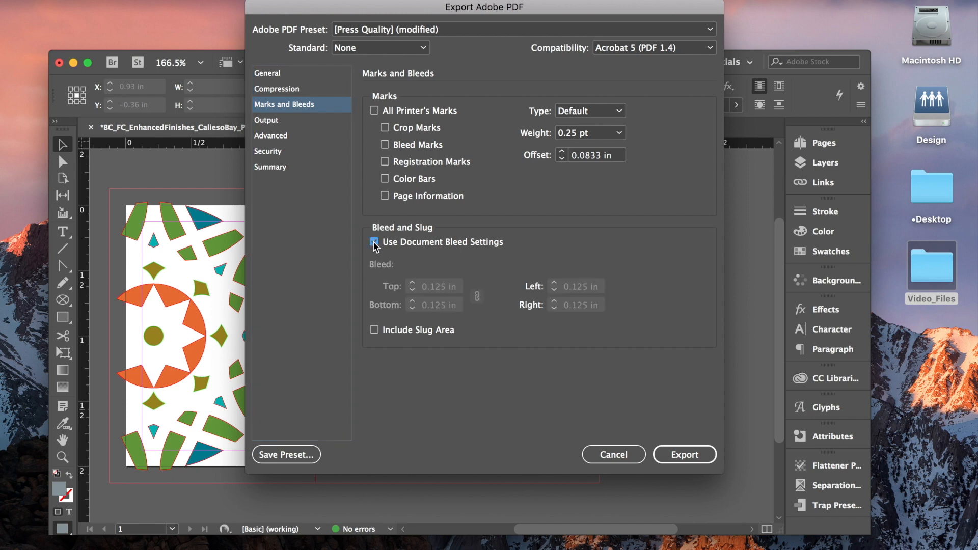
left_click(273, 122)
left_click(284, 139)
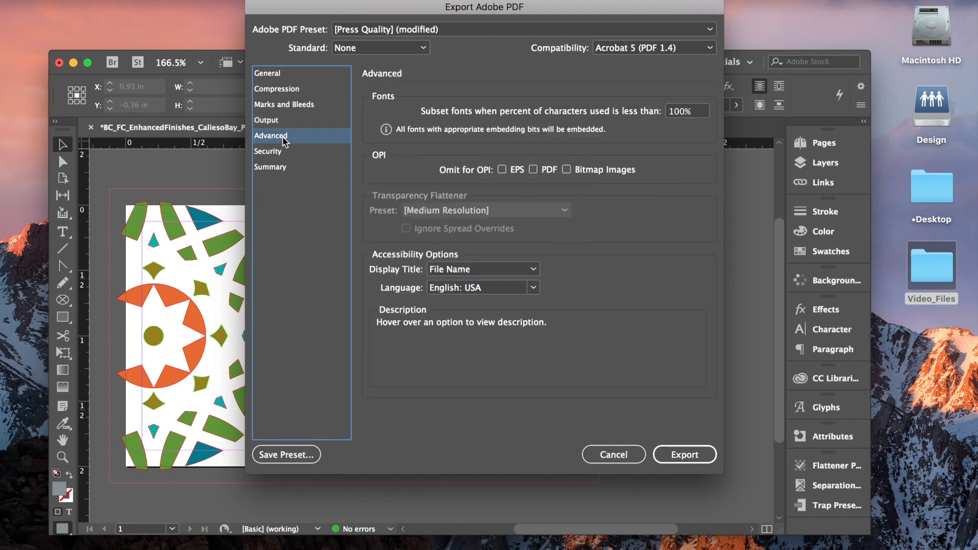
left_click(275, 153)
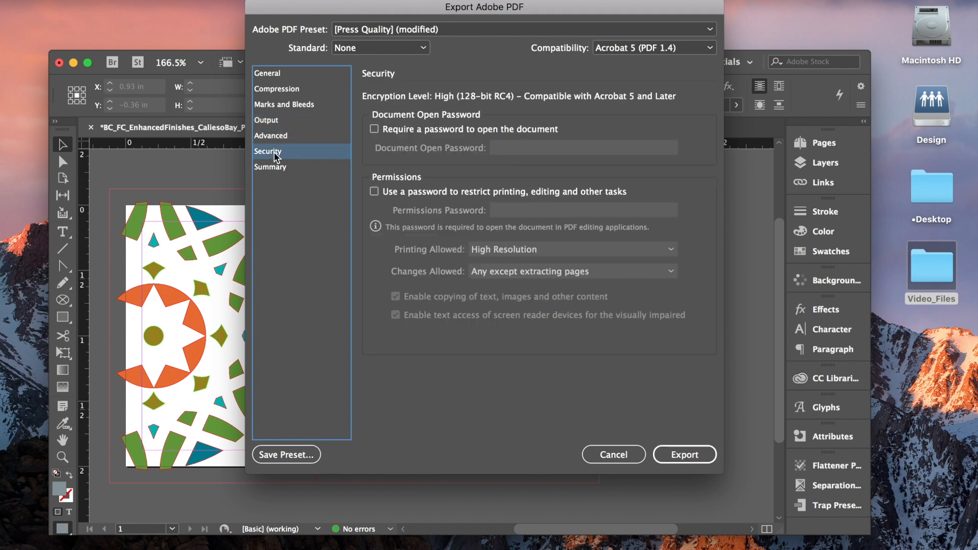
left_click(273, 170)
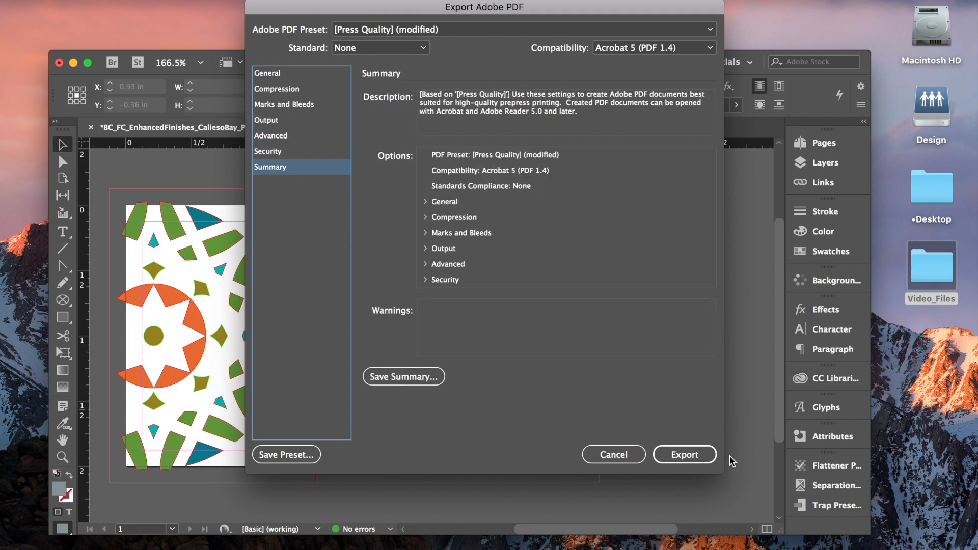
left_click(692, 455)
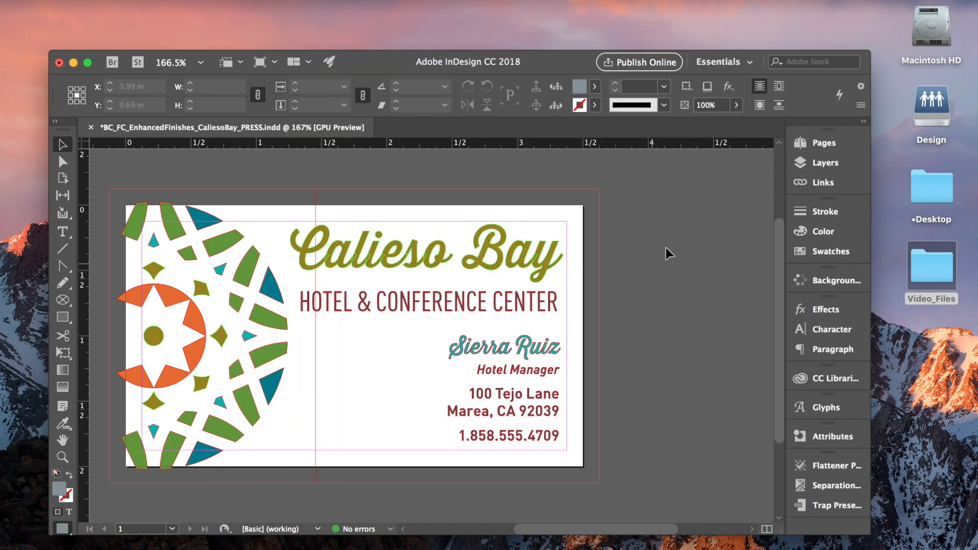
Open the exported PDF from the Video_Files folder and zoom out to view the whole card.
left_click(936, 267)
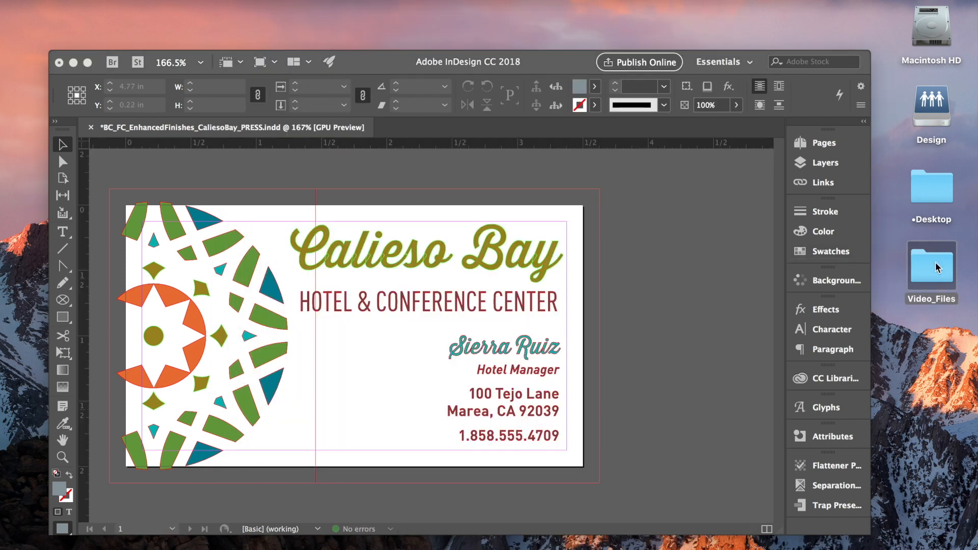
double_click(936, 267)
left_click(609, 137)
double_click(671, 137)
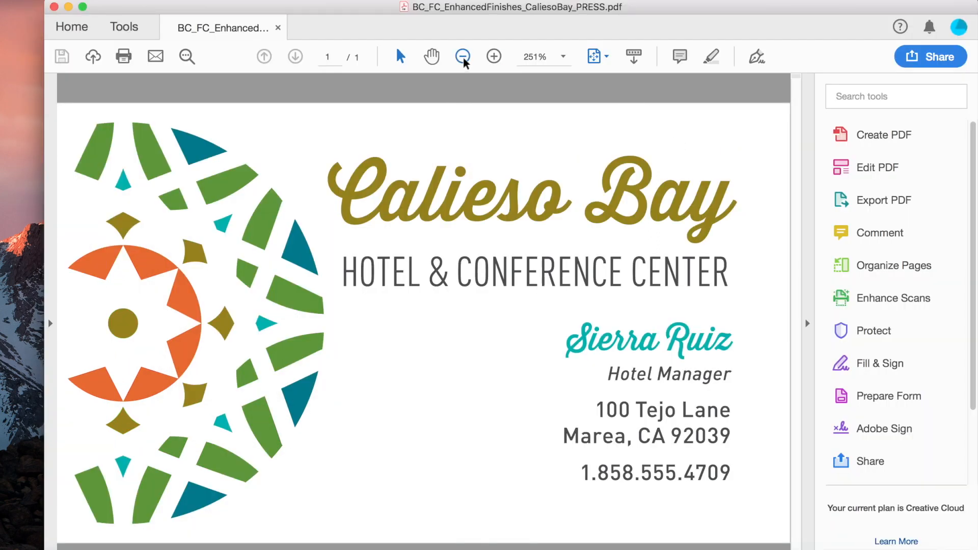
left_click(463, 56)
left_click(463, 57)
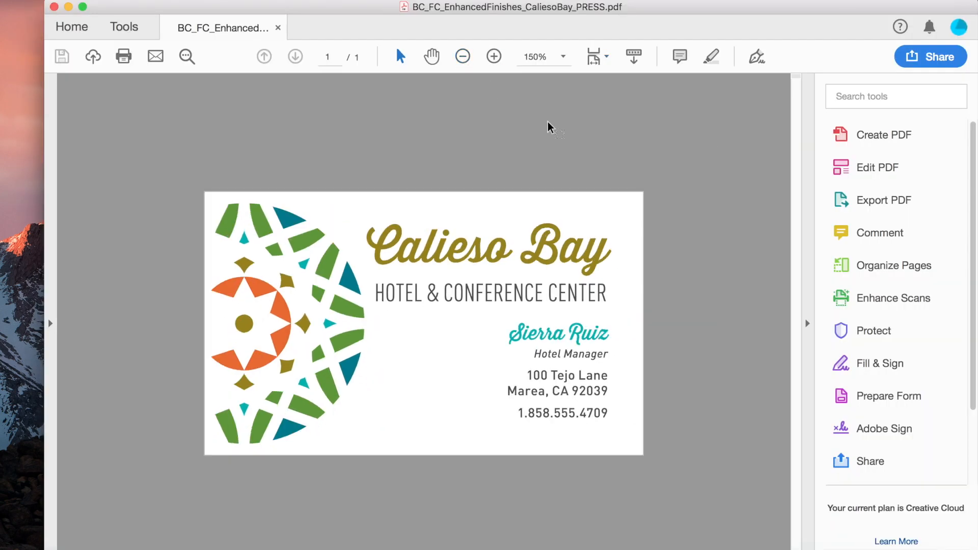